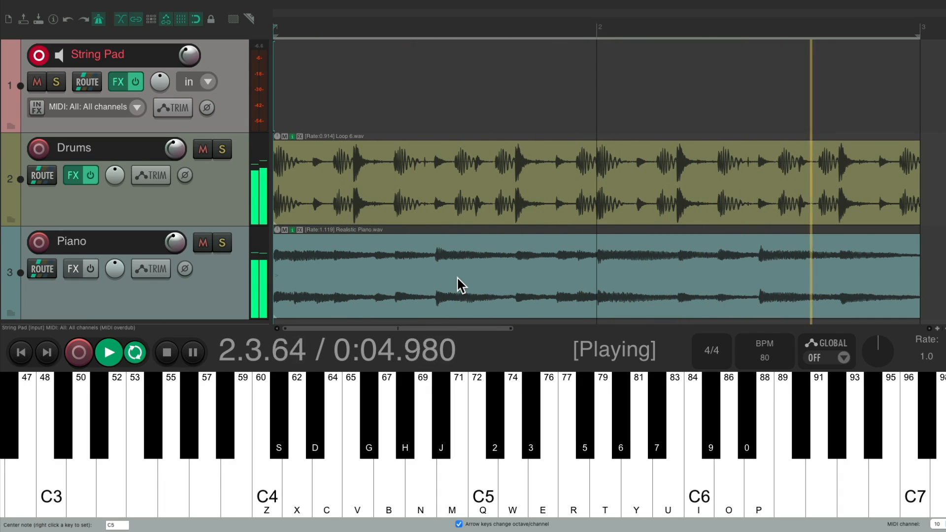
Stop playback and audition the String Pad sound with the notes G4 and C5.
key("space")
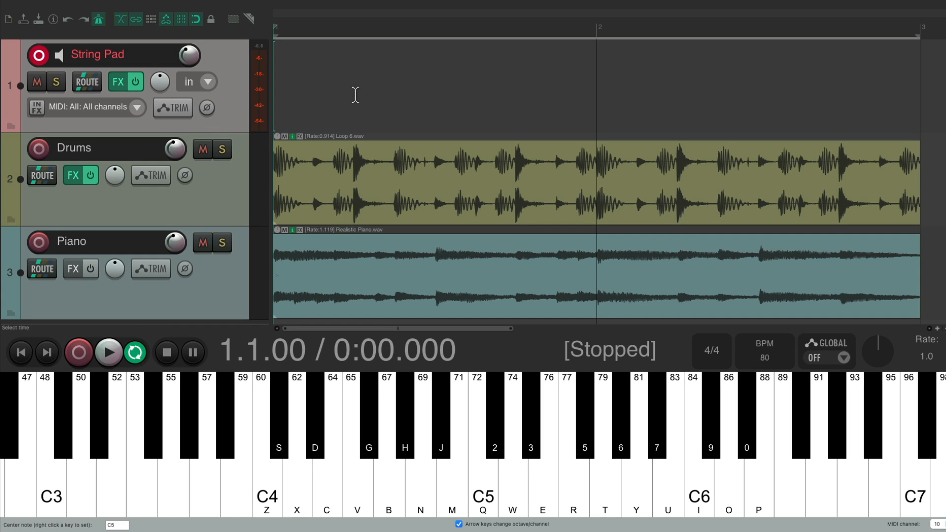
key("b")
key("q")
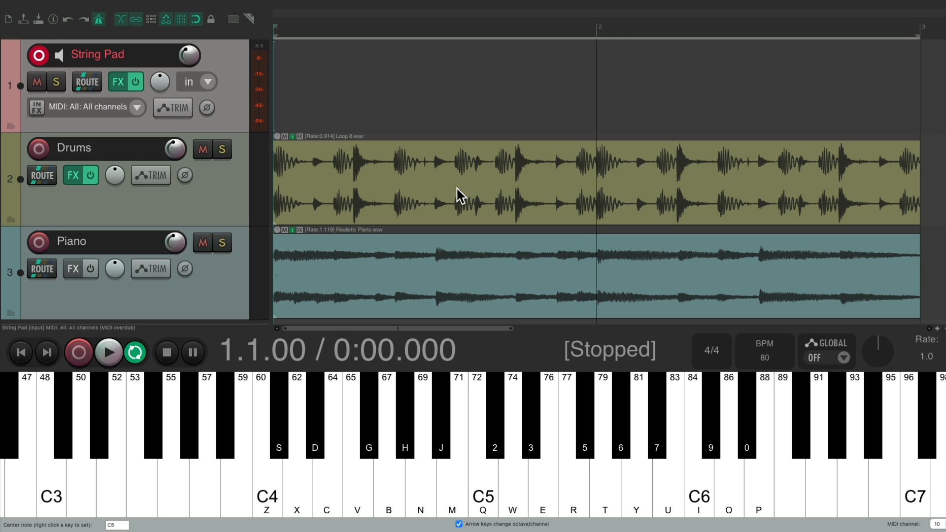
Try recording a live four-chord performance on the String Pad track from measure 1, stop, and delete the recorded take.
key("ctrl+r")
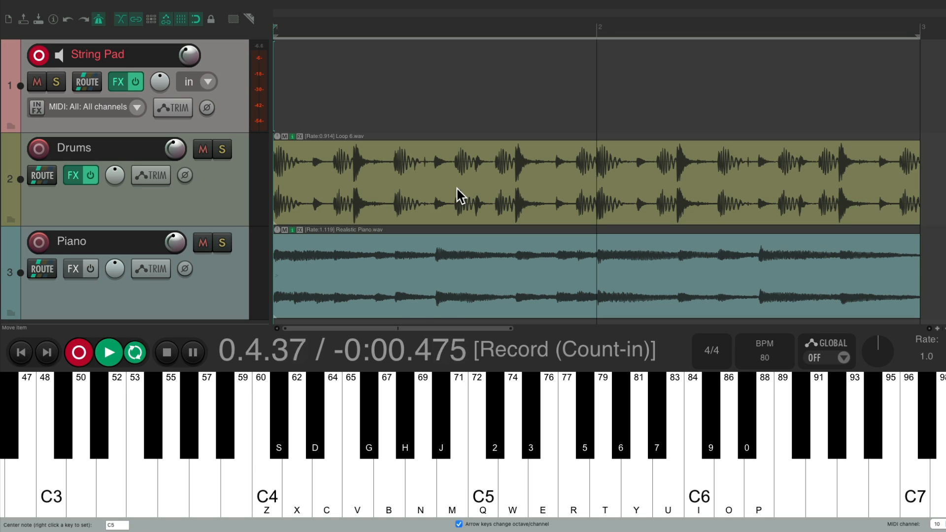
key("b")
key("q")
key("3")
key("2")
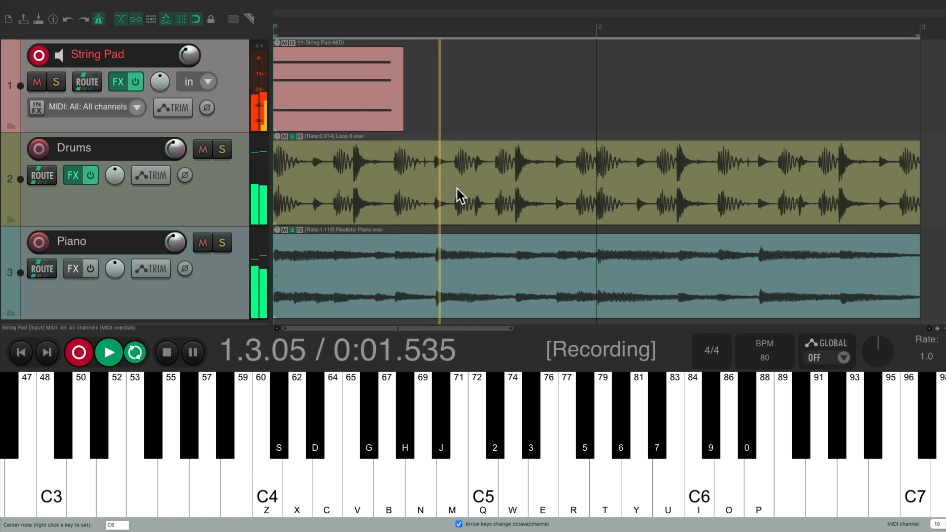
key("q")
key("d")
key("h")
key("q")
key("h")
key("v")
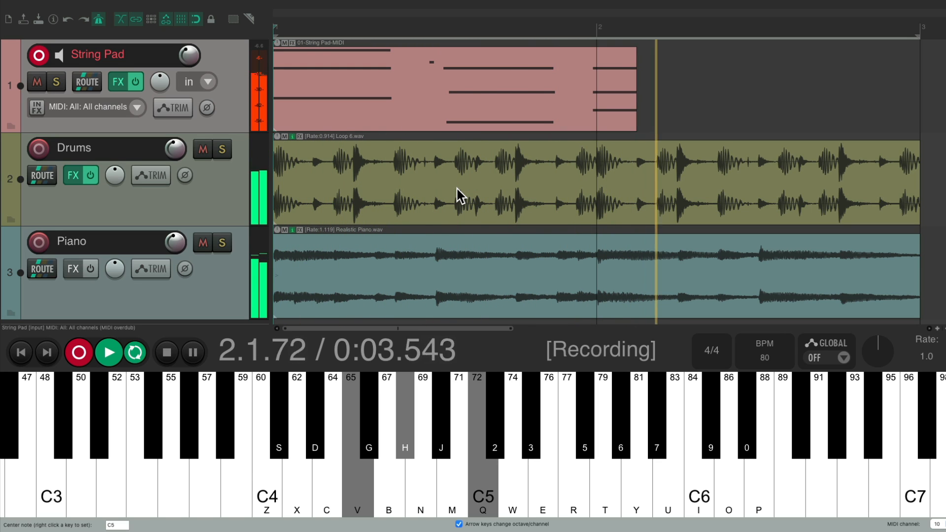
key("b")
key("j")
key("w")
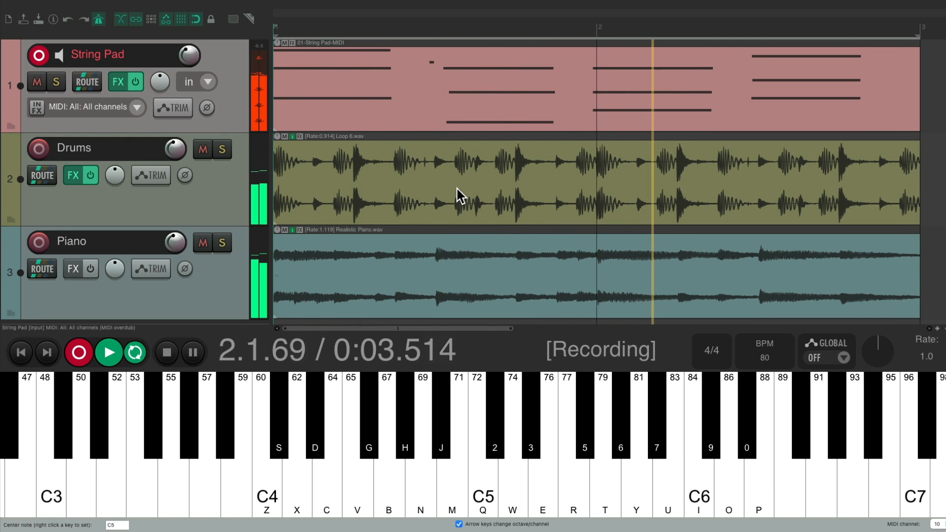
key("space")
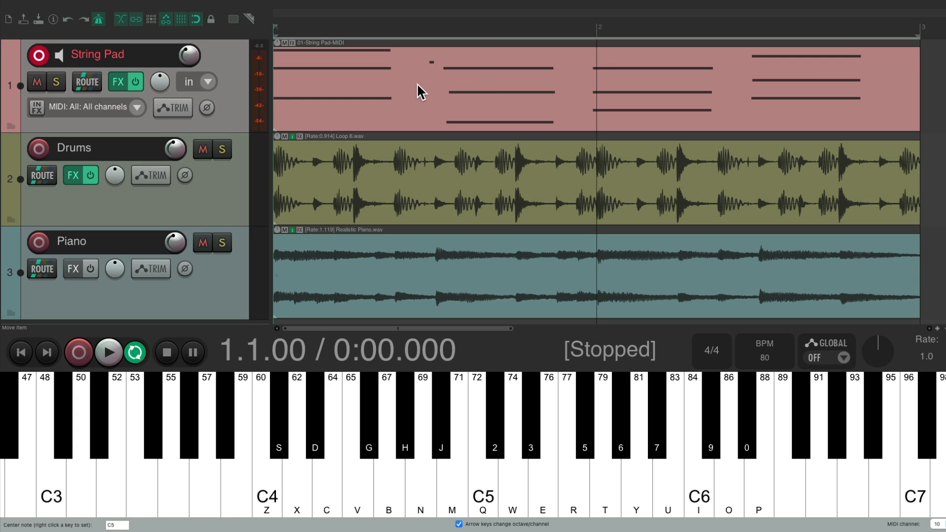
key("Delete")
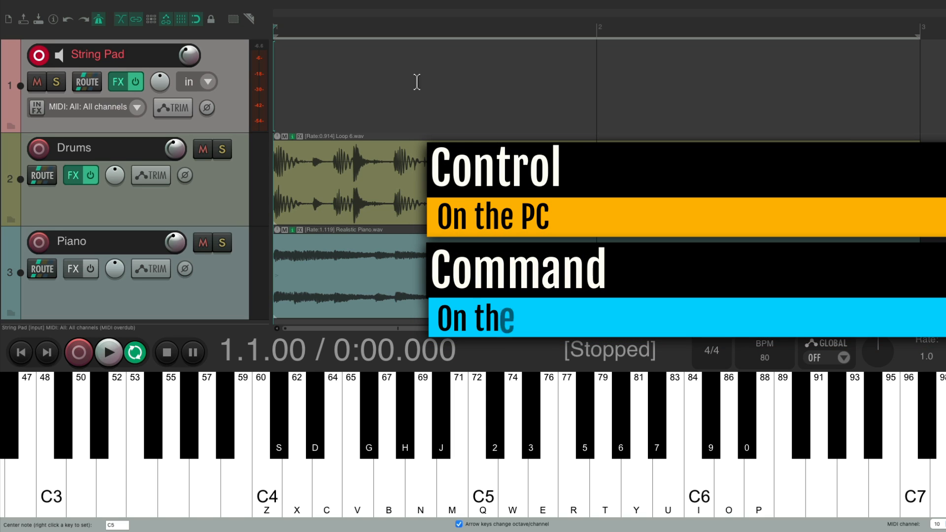
Create an empty MIDI item covering measures 1 and 2 on the String Pad track and open it in the MIDI editor.
mouse_move(285, 96)
left_mouse_down()
mouse_move(349, 76)
mouse_move(752, 81)
mouse_move(920, 98)
left_mouse_up()
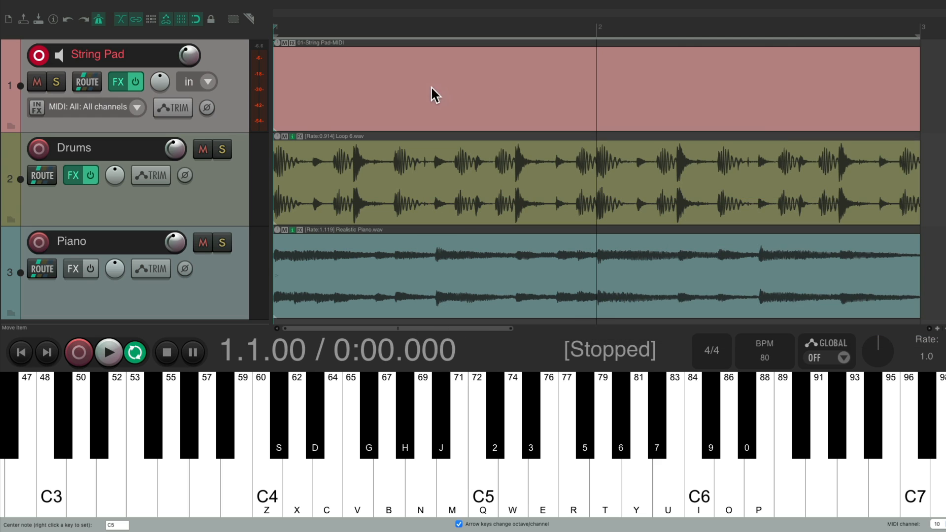
double_click(388, 74)
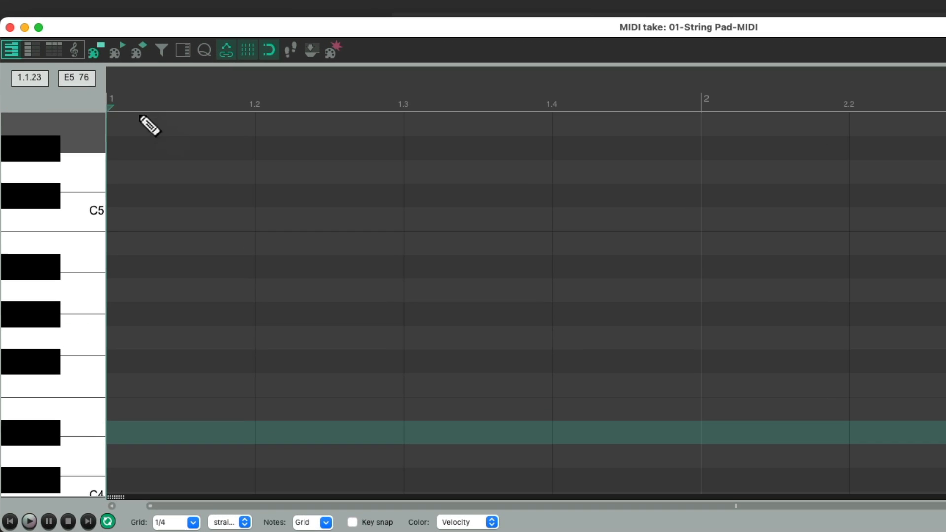
Examine the MIDI editor options for using F1-F12 or all MIDI inputs for step recording.
right_click(68, 72)
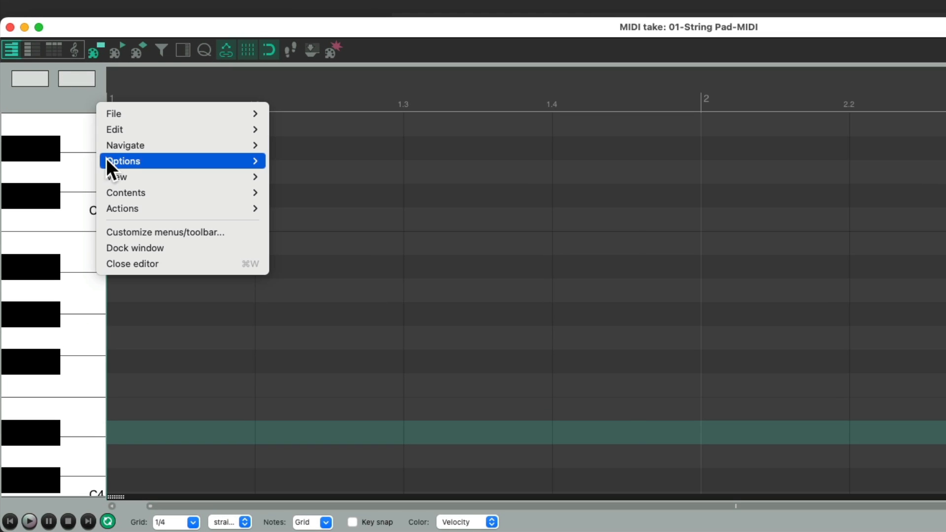
mouse_move(105, 160)
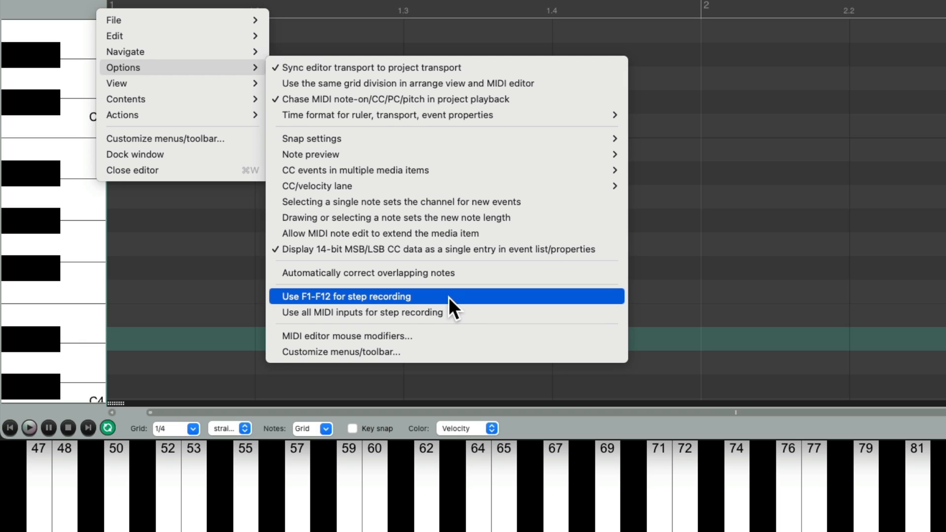
left_click(472, 310)
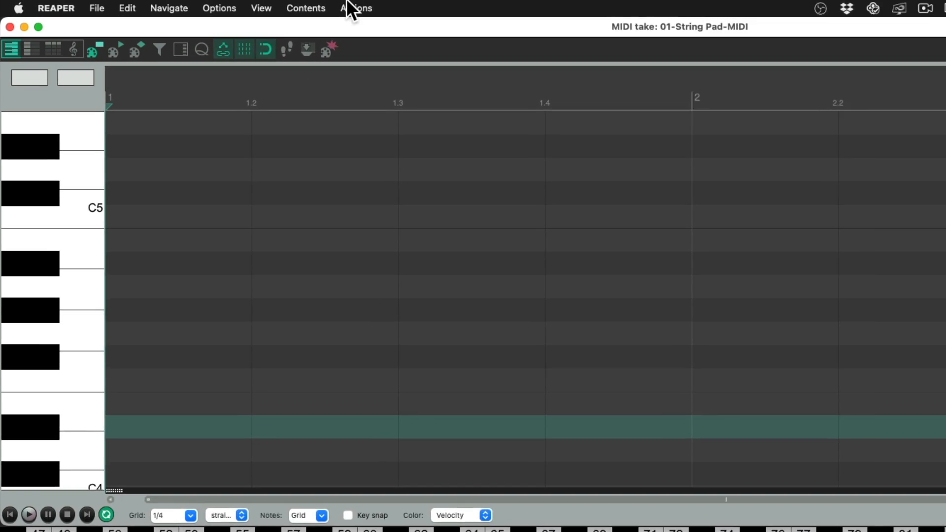
left_click(223, 8)
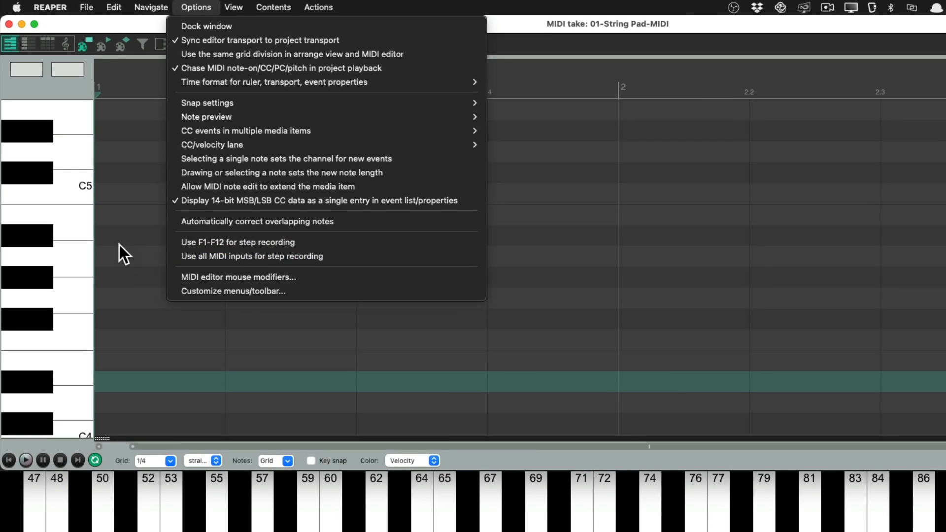
left_click(139, 284)
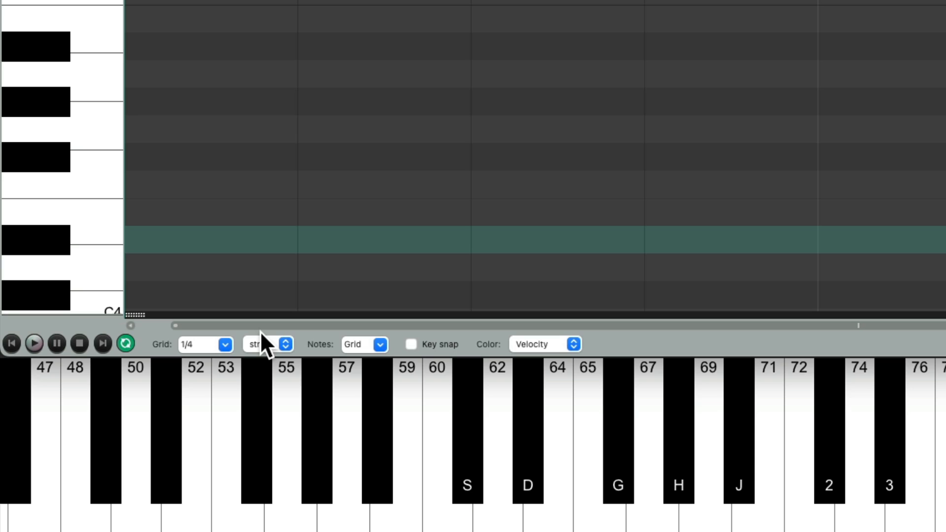
Set the MIDI editor's grid division to 1/2.
left_click(225, 344)
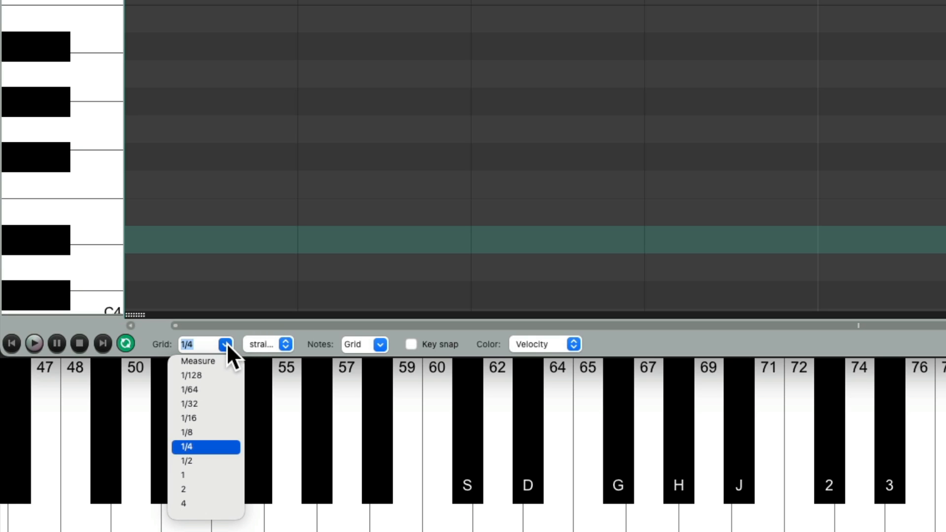
left_click(225, 461)
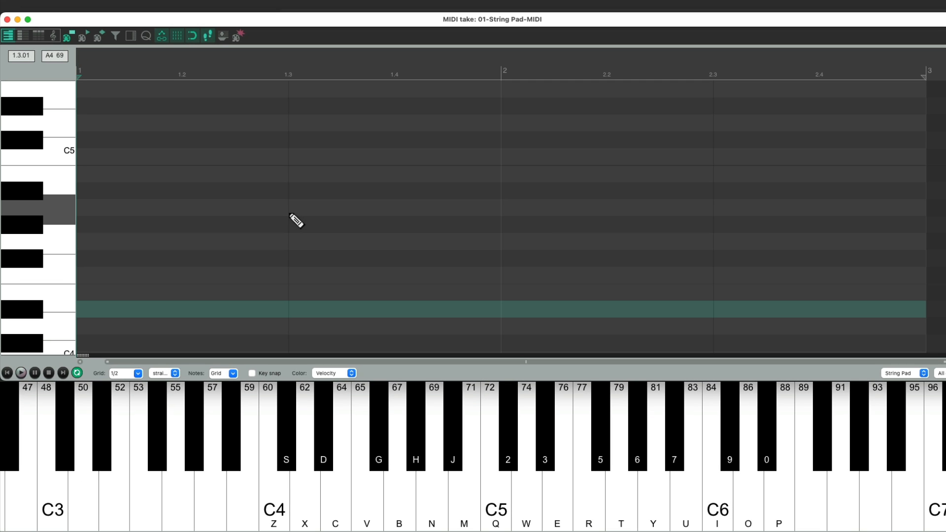
Try step-recording a half-note G4, C5, Eb5 chord at measure 1, undo all three notes, and return the cursor to the start.
key("b")
key("q")
key("3")
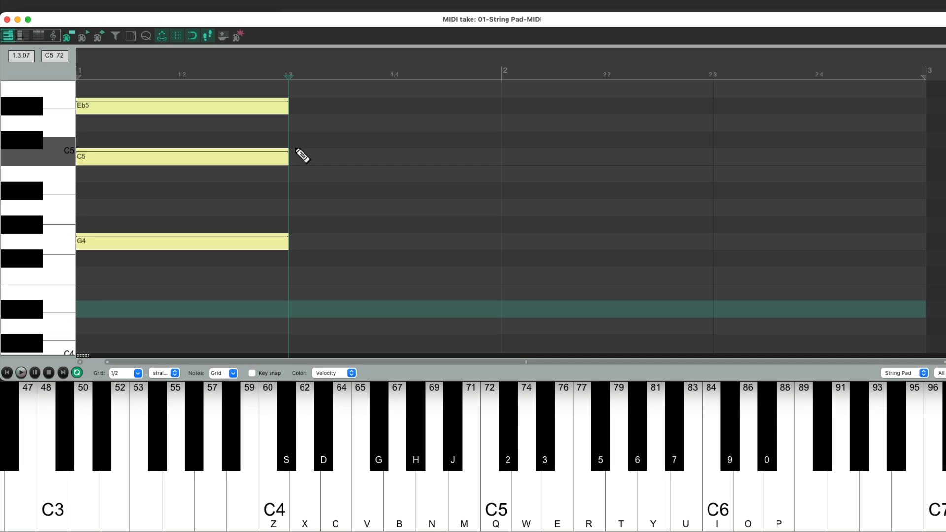
key("super+z")
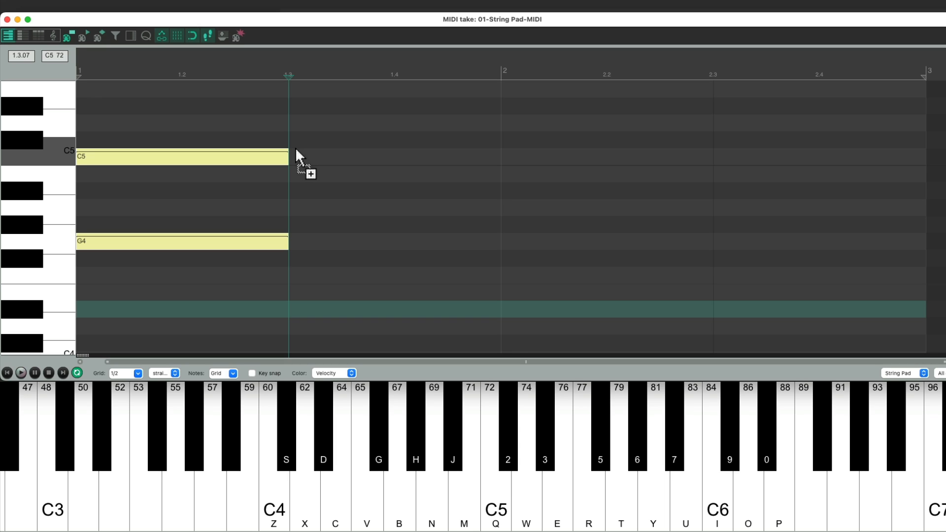
key("super+z")
key("super+z")
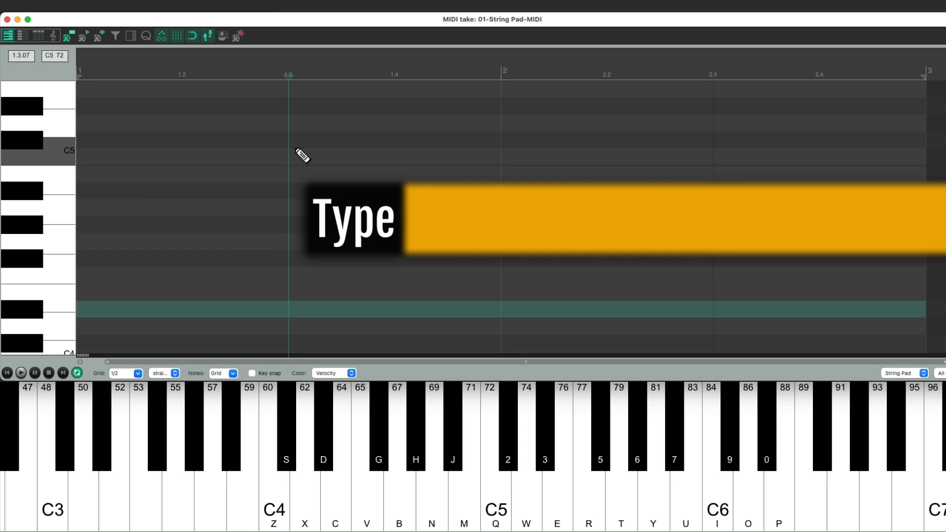
key("w")
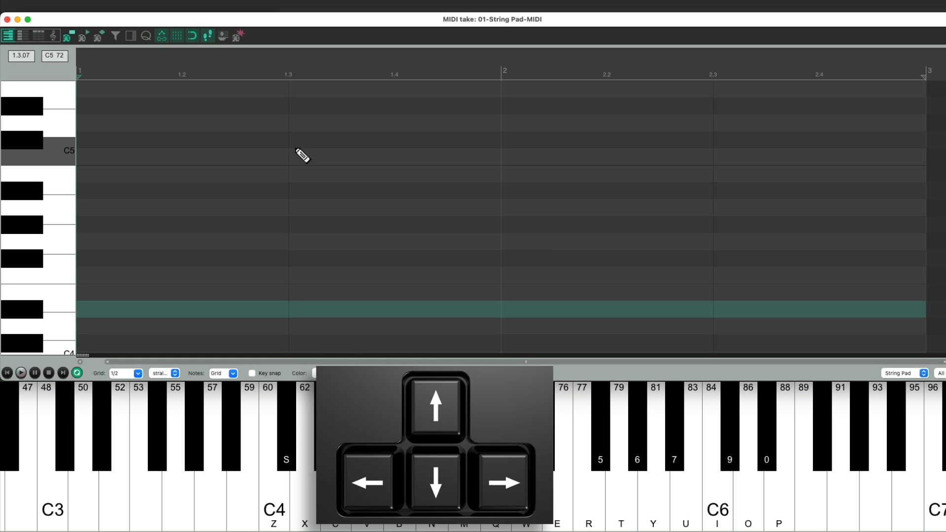
key("Right")
key("Right")
key("Left")
key("Left")
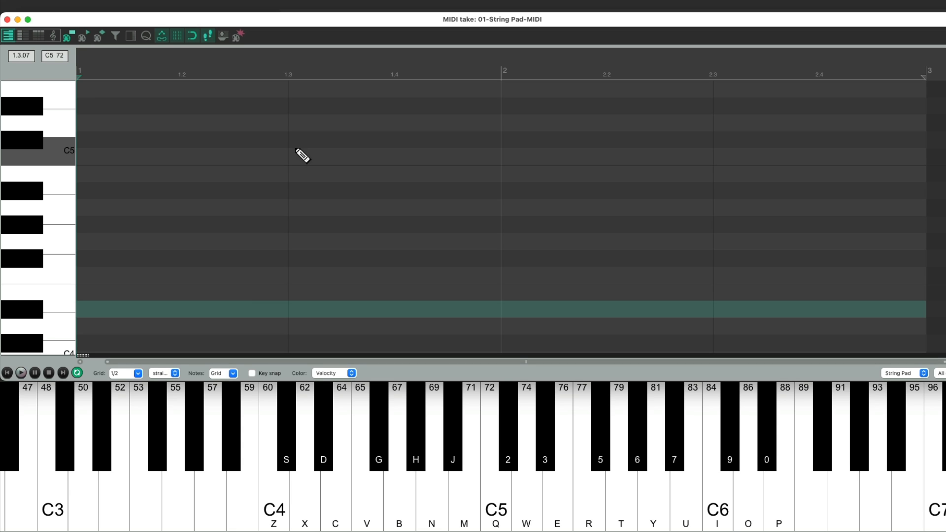
Step-record two half-note chords in measure 1: G4, C5, Eb5 on beat 1 and Eb4, Ab4, C5 on beat 3.
key("b")
key("q")
key("3")
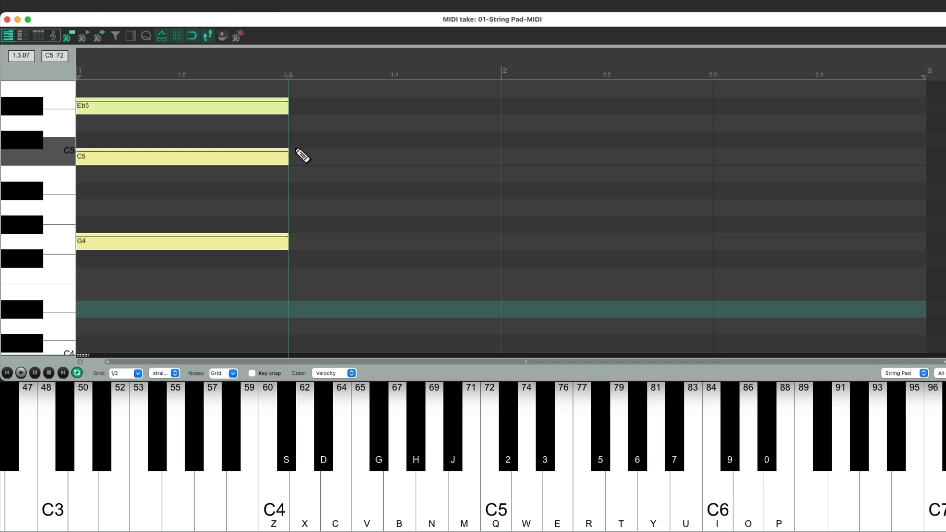
key("d")
key("g")
key("q")
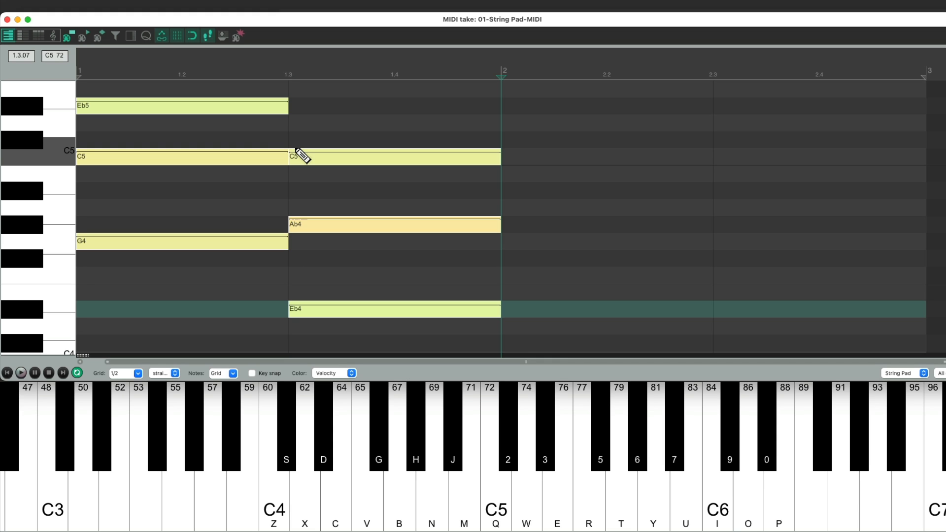
Try step-recording an F4, Bb4, D5 chord at measure 2, undo its notes, and move the cursor back to measure 2.
key("v")
key("j")
key("w")
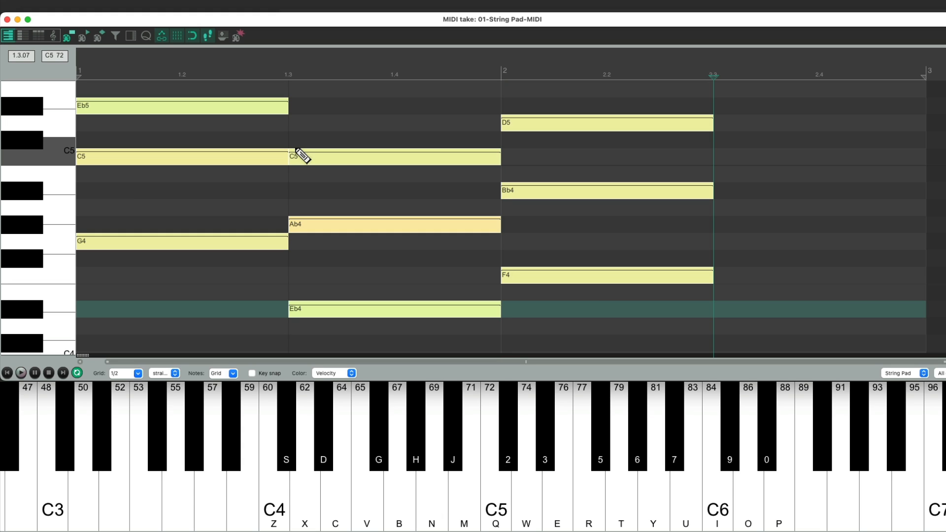
key("super+z")
key("super+z")
key("super+z")
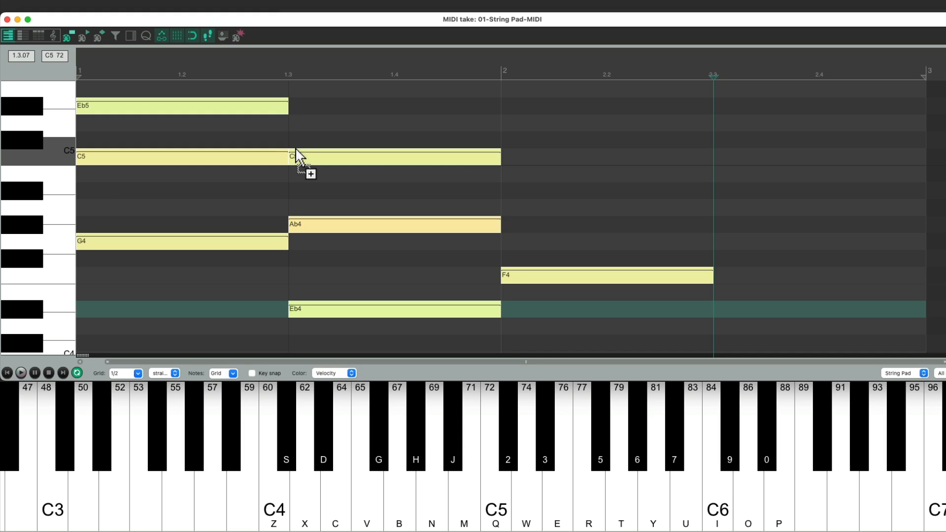
key("Left")
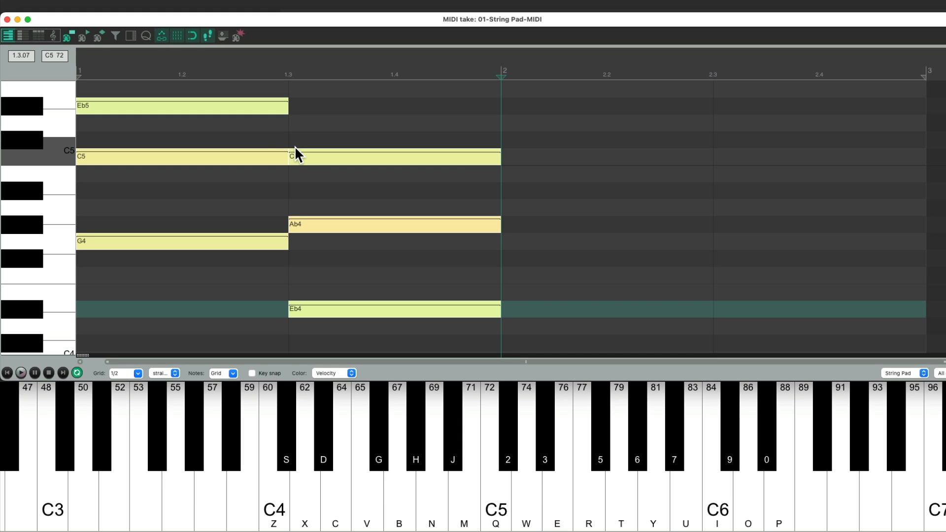
Step-record two half-note chords in measure 2: F4, Ab4, C5 on beat 1 and G4, Bb4, D5 on beat 3.
key("v")
key("h")
key("q")
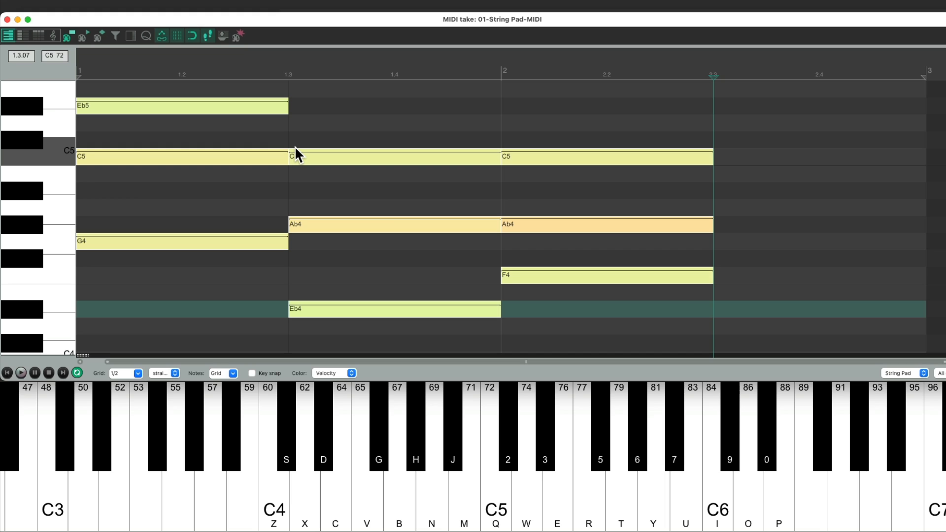
key("b")
key("j")
key("w")
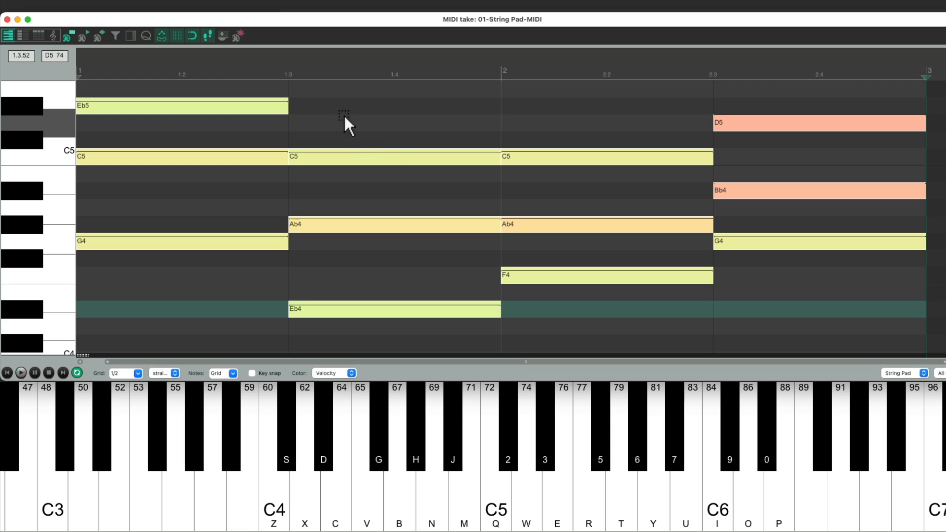
Delete the second chord, on beat 3 of measure 1, and step-record Eb4, Ab4 and C5 in its place.
left_click_drag(343, 115, 460, 318)
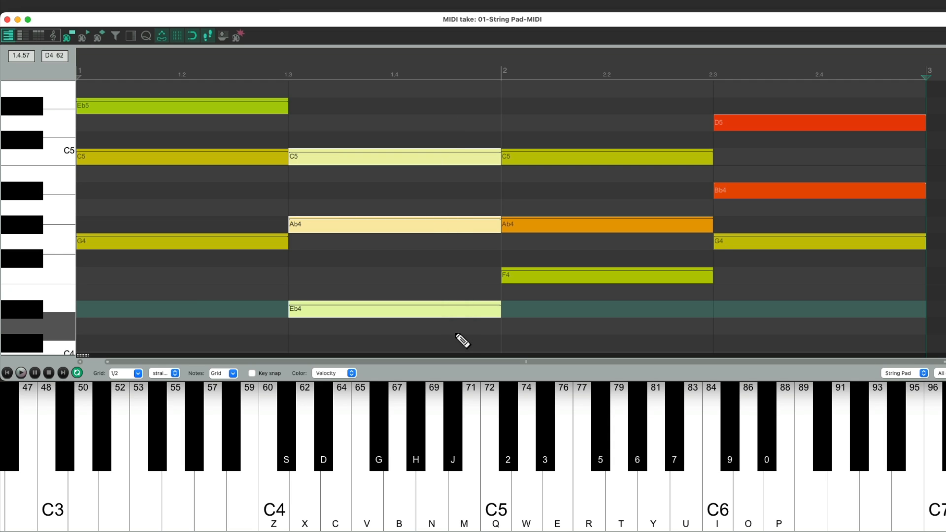
key("Delete")
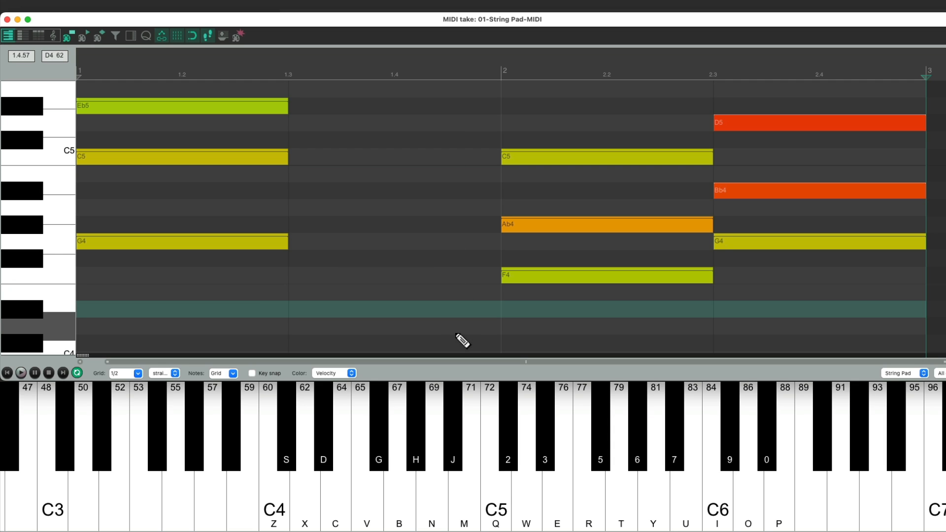
key("Left")
key("Left")
key("Left")
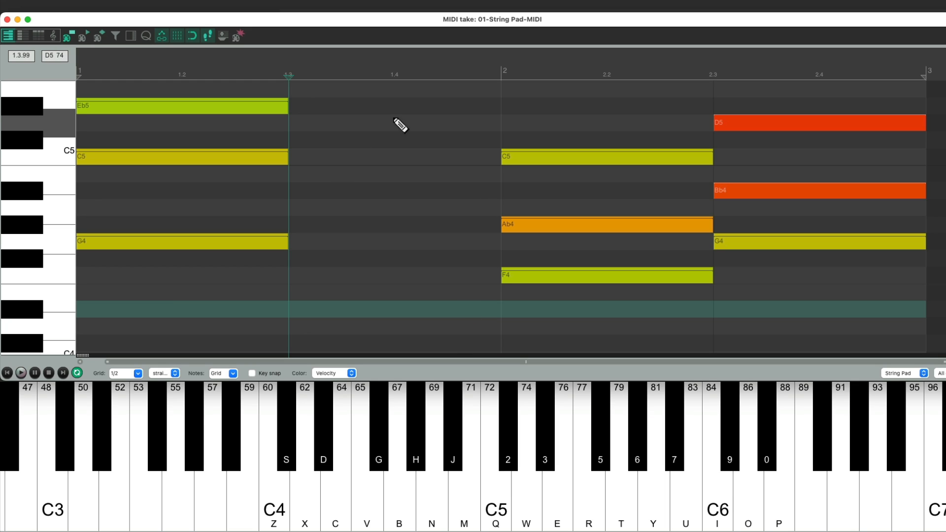
key("d")
key("h")
key("q")
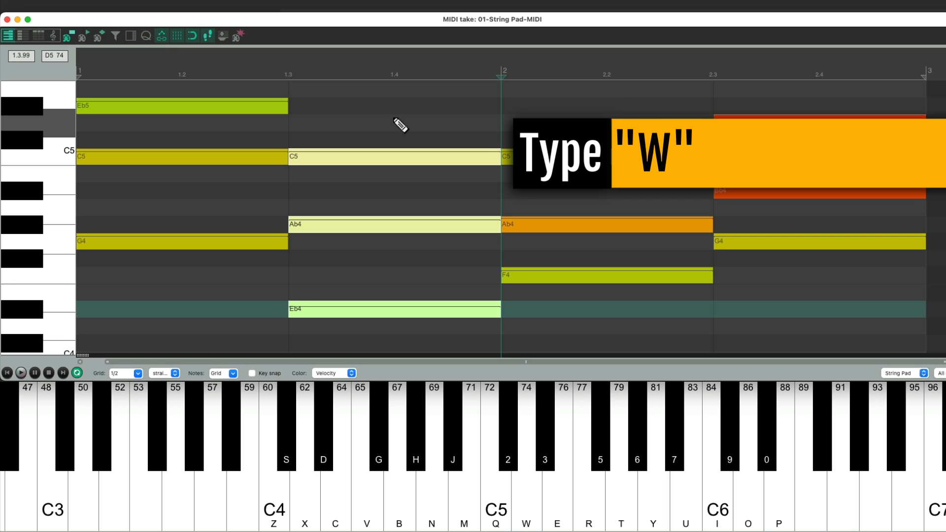
Return the cursor to the start and play back the step-recorded chords.
key("w")
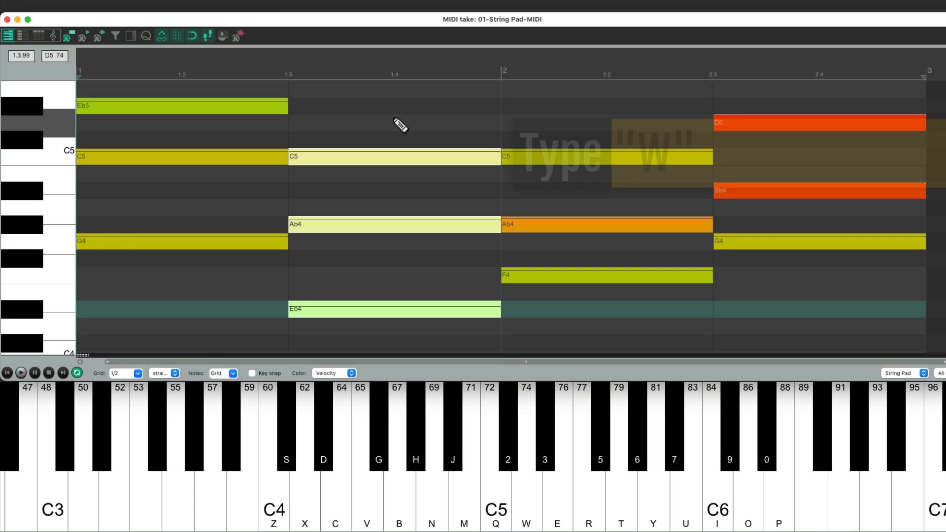
key("space")
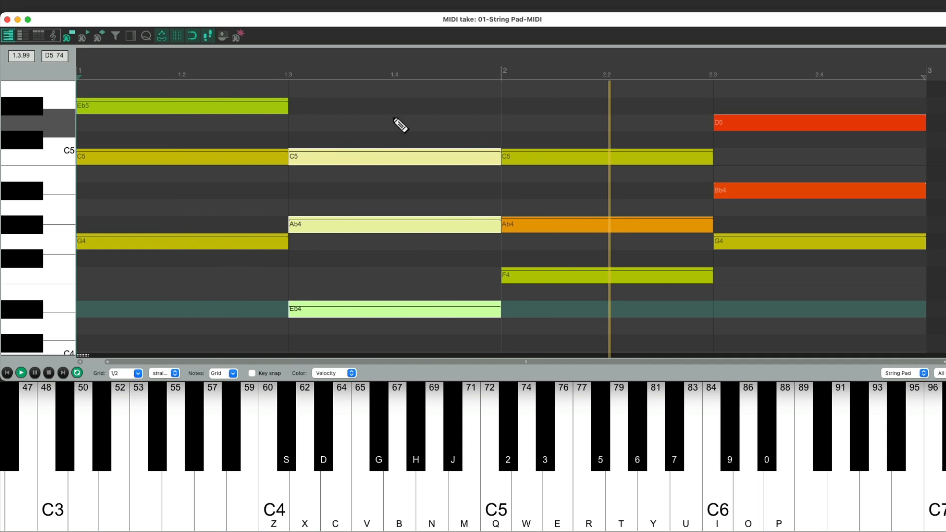
Stop playback and delete all notes in the String Pad item.
key("space")
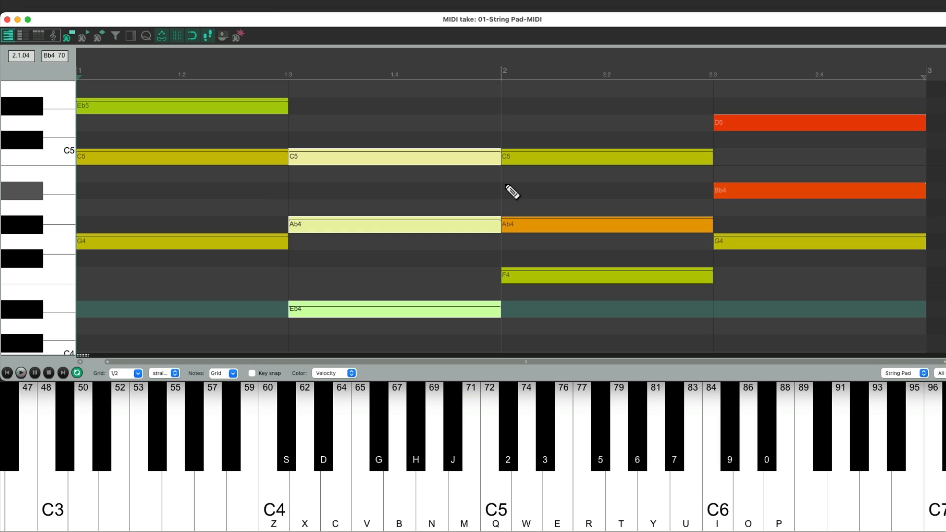
key("super+a")
key("Delete")
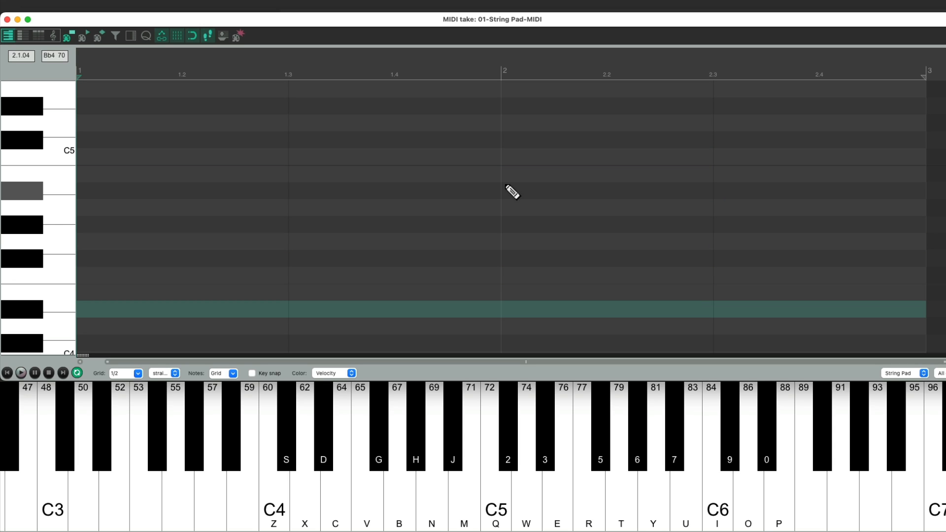
Step-record a half-note chord one note at a time at the start of measure 1: G4, C5 and Eb5.
key("b")
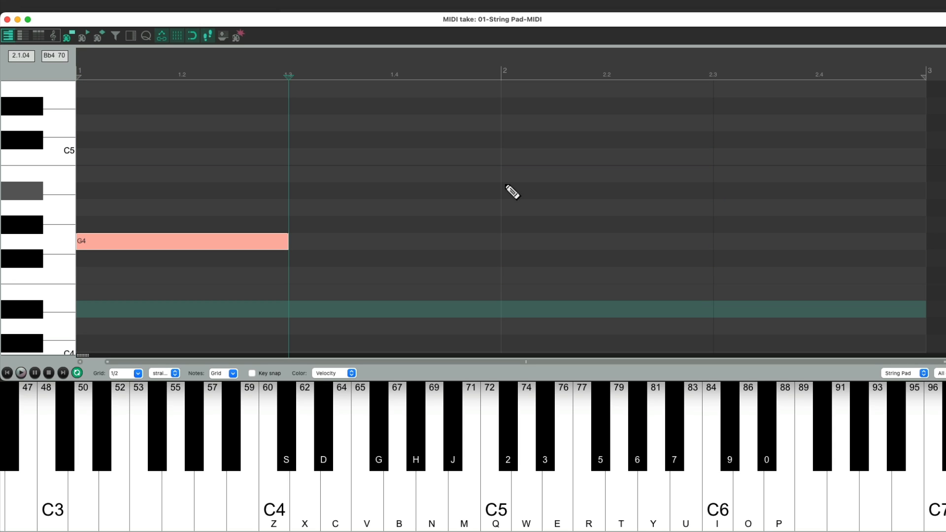
key("Home")
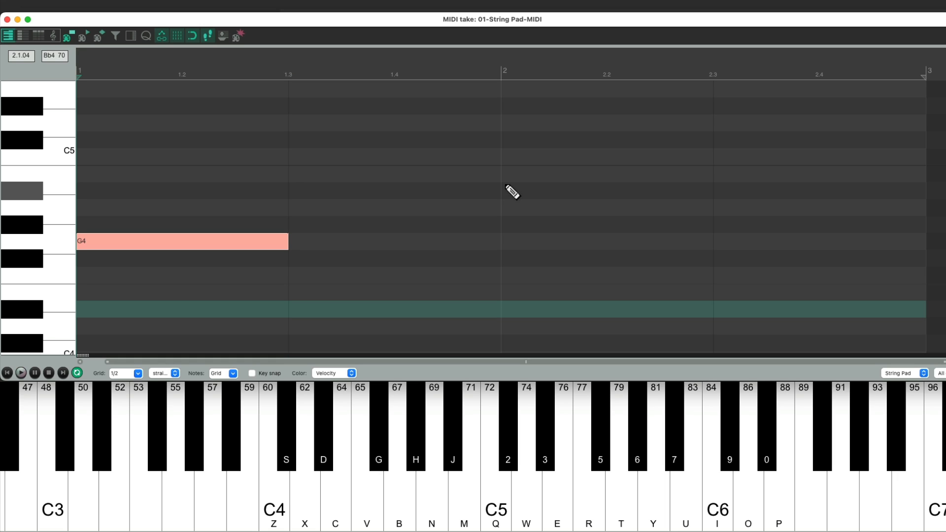
key("q")
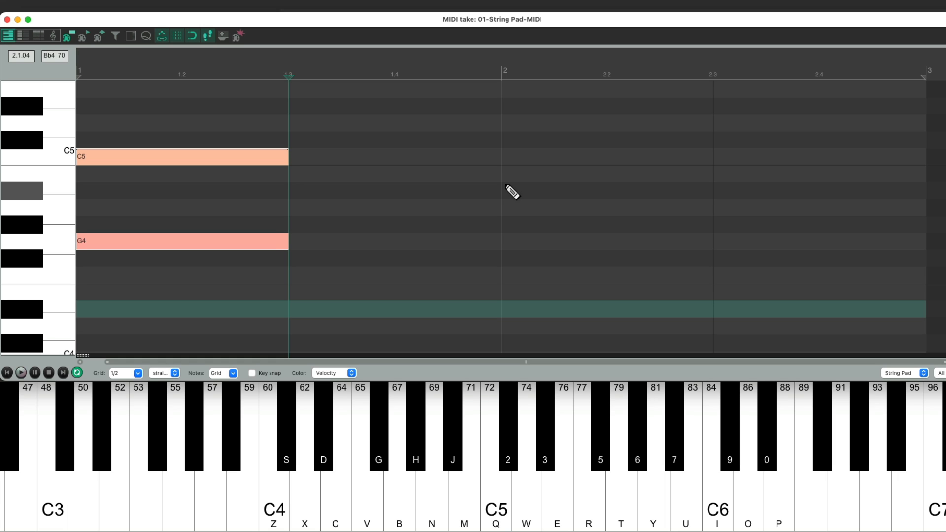
key("Home")
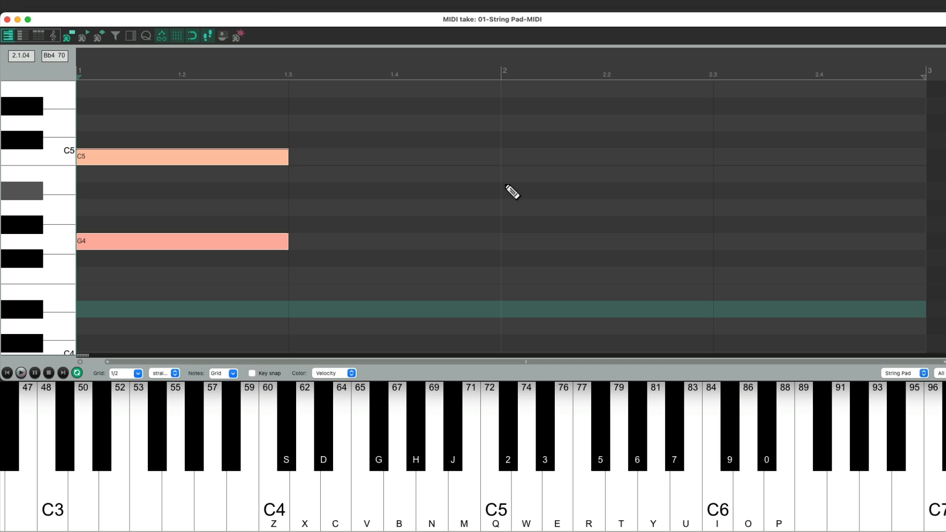
key("3")
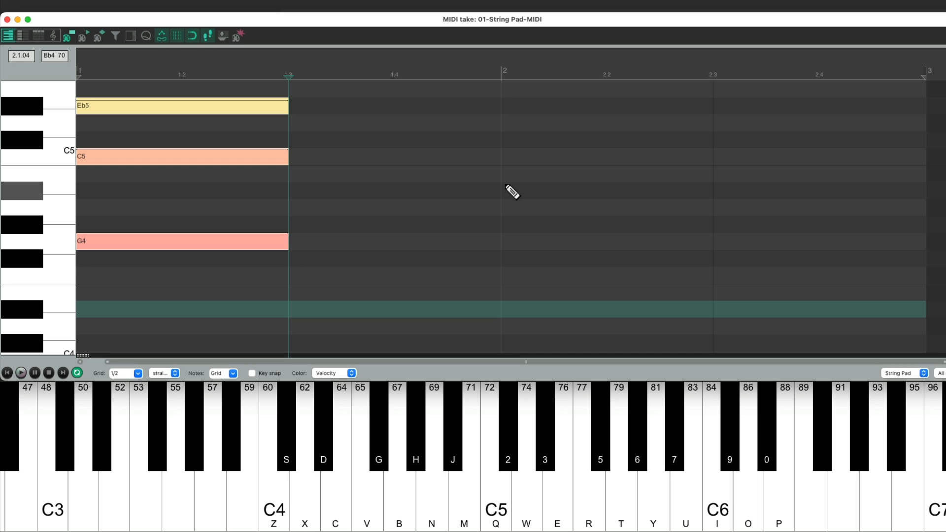
Step-record the half notes Eb4, Ab4 and C5 individually on beat 3 of measure 1.
key("d")
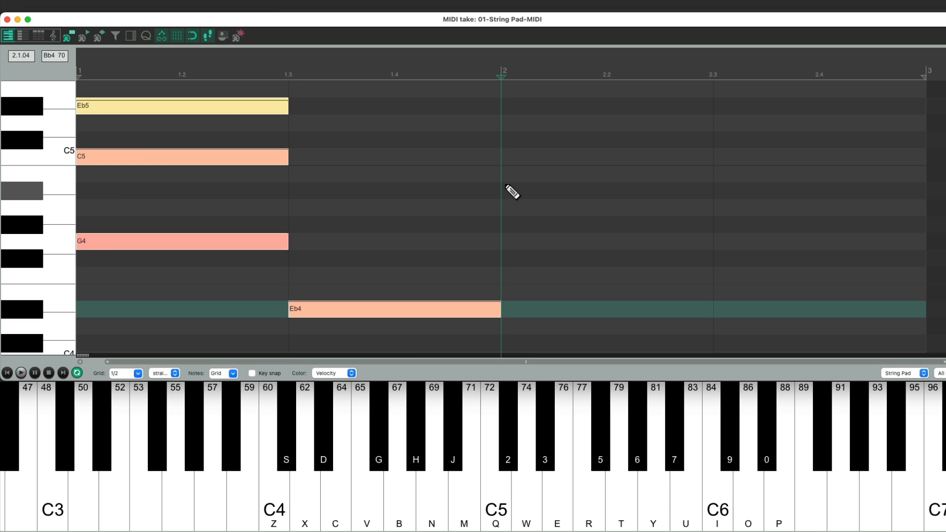
key("h")
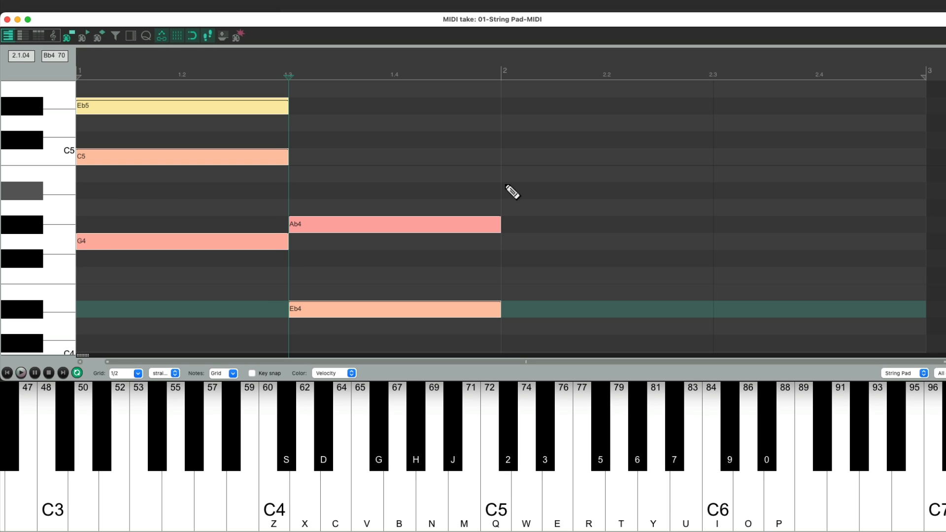
key("q")
Step-record two half-note chords in measure 2, note by note: F4, Ab4, C5 on beat 1 and G4, Bb4, D5 on beat 3.
key("v")
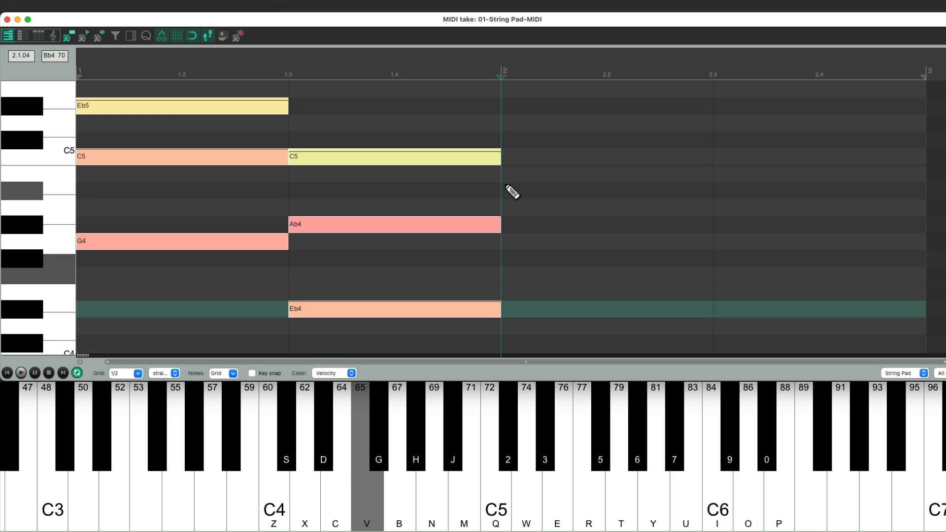
key("h")
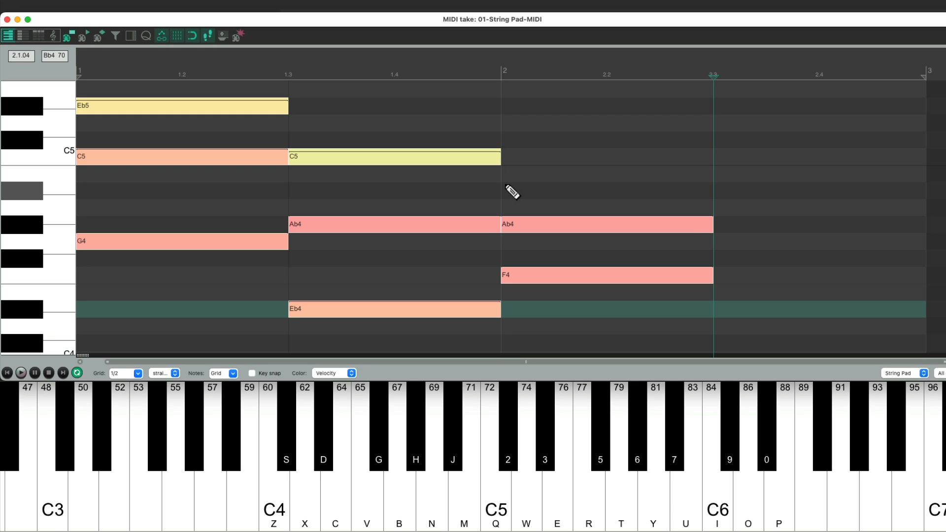
key("q")
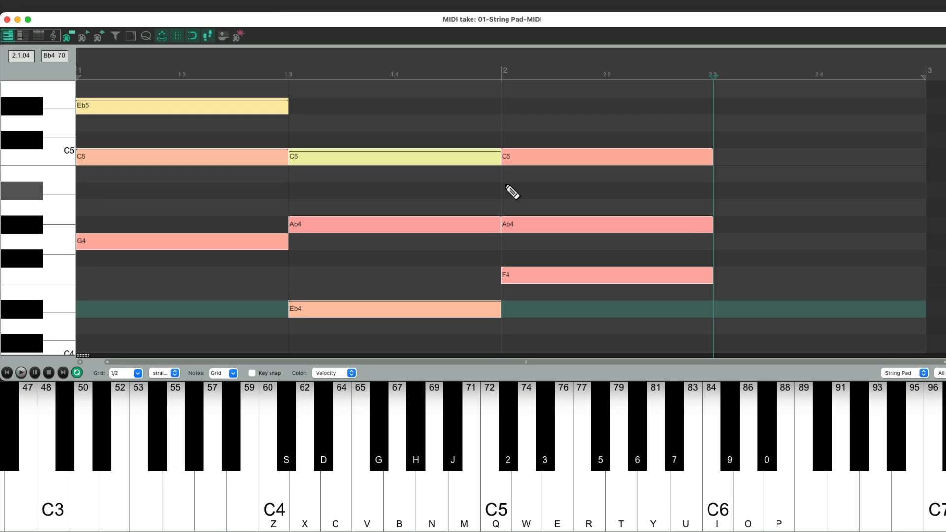
key("b")
key("j")
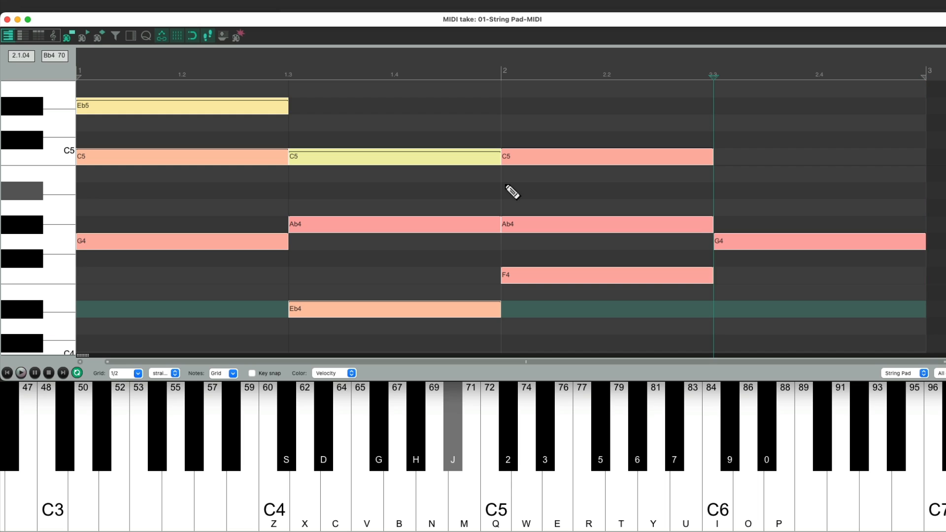
key("w")
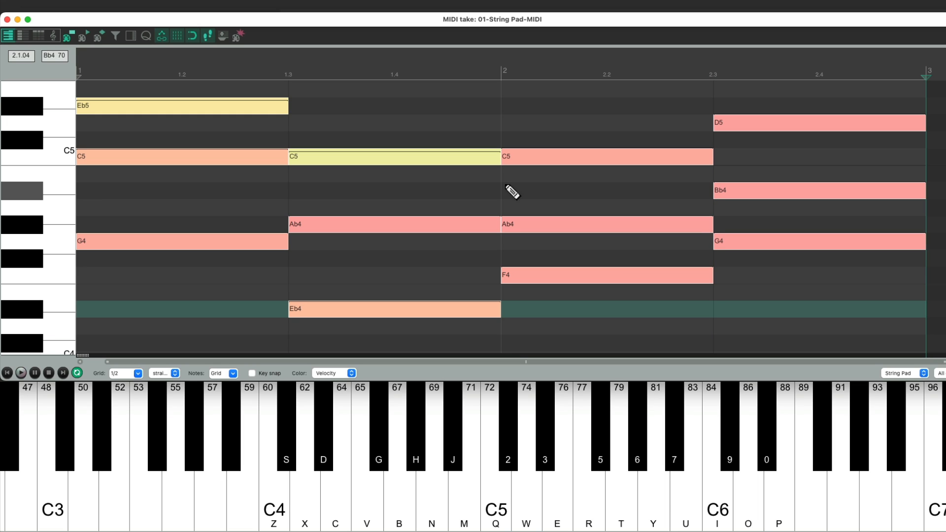
Return the cursor to the start, play back the four chords, and stop.
key("Home")
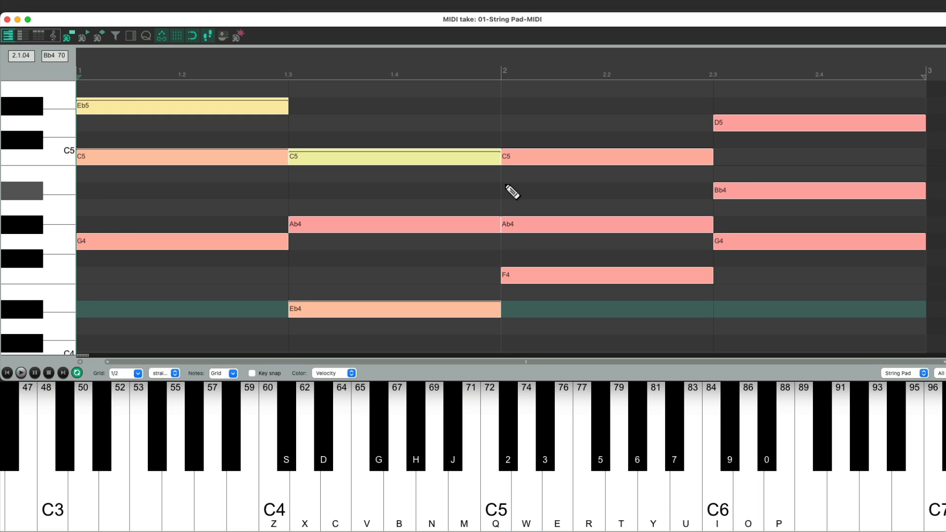
key("space")
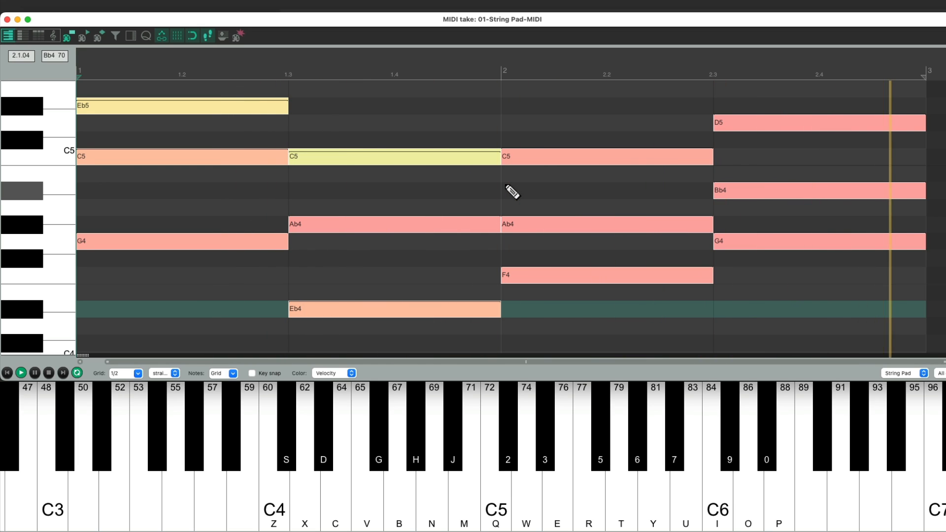
key("space")
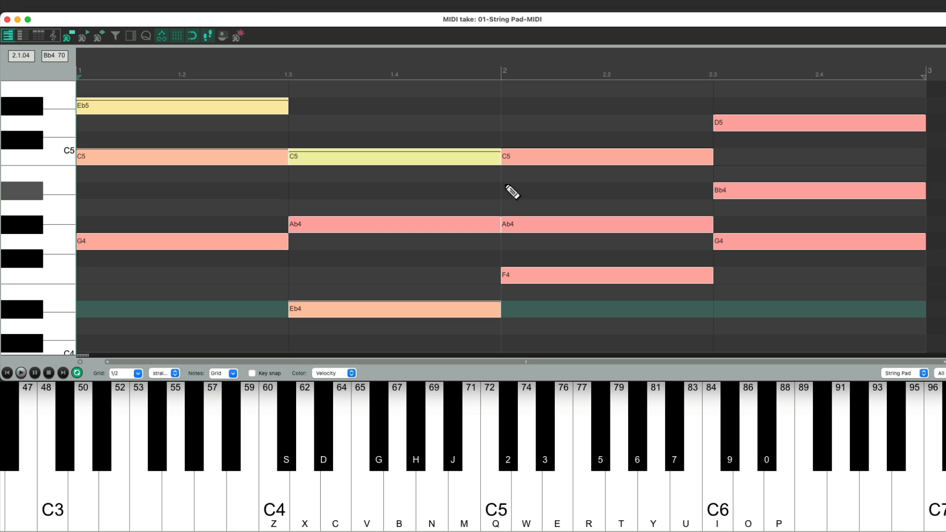
Delete the four step-recorded chords and close the MIDI editor.
key("Delete")
key("Escape")
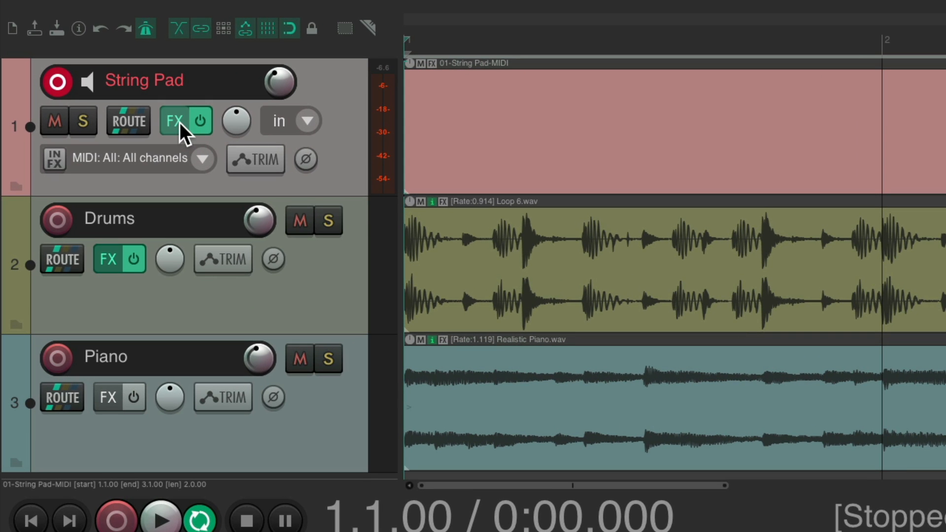
Replace the effects on the String Pad track with the Synth Pad FX chain.
left_click(122, 84, "alt")
right_click(176, 122)
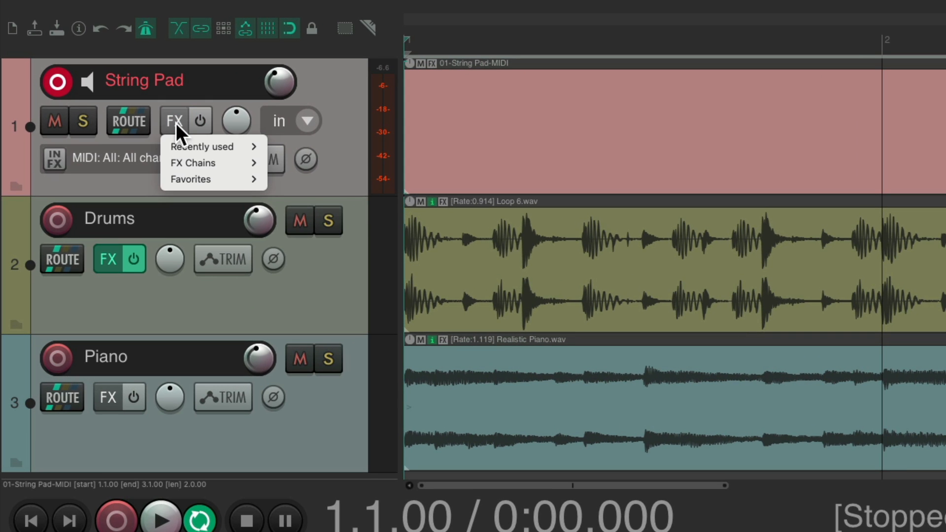
mouse_move(178, 159)
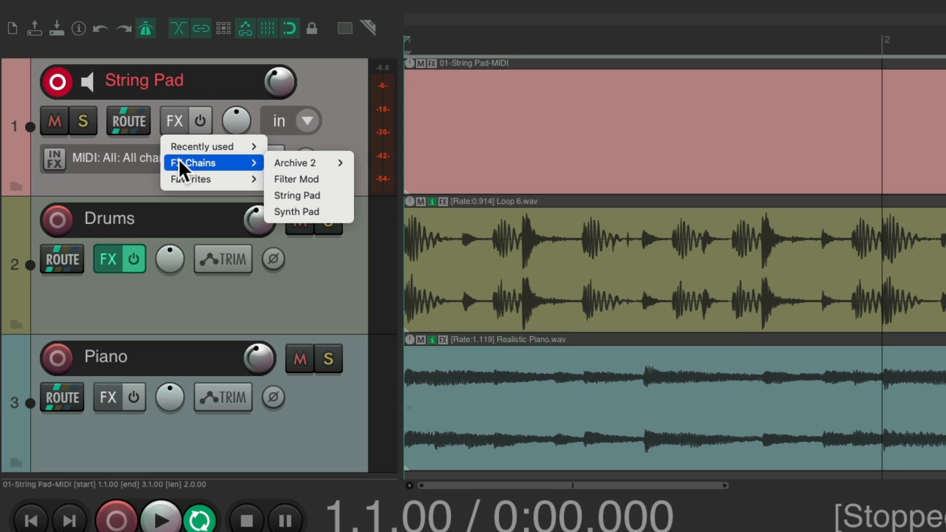
left_click(319, 213)
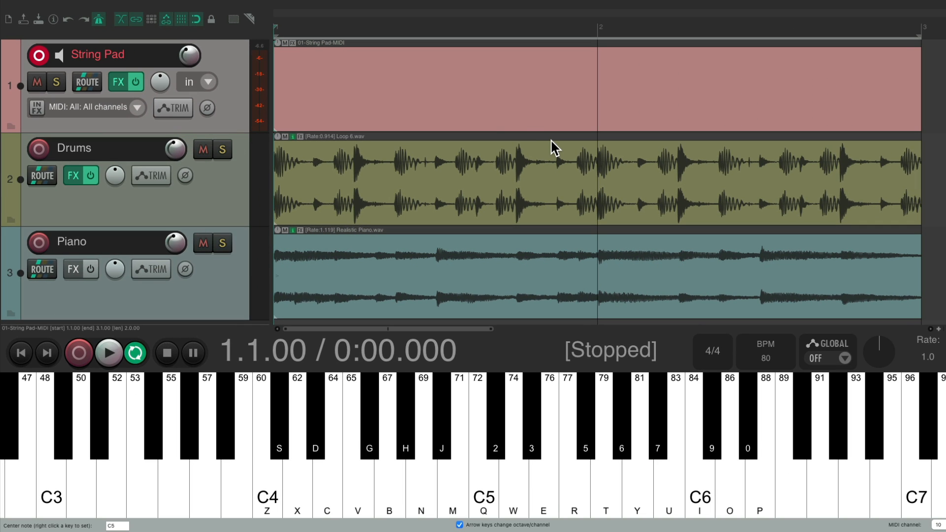
Audition the new pad sound with short repeated G4, C5, Eb5 and Eb4, Ab4, C5 chords on the virtual keyboard.
key("b")
key("q")
key("b")
key("q")
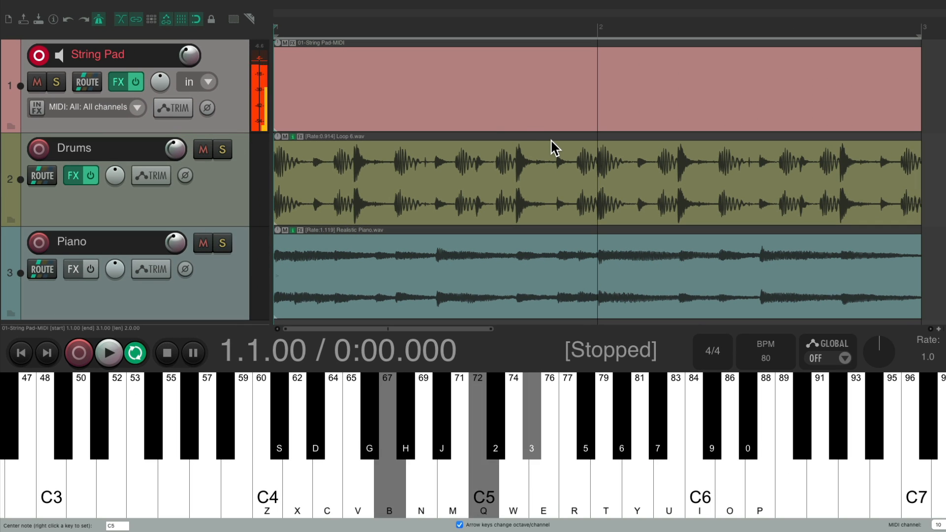
key("d")
key("h")
key("q")
key("d")
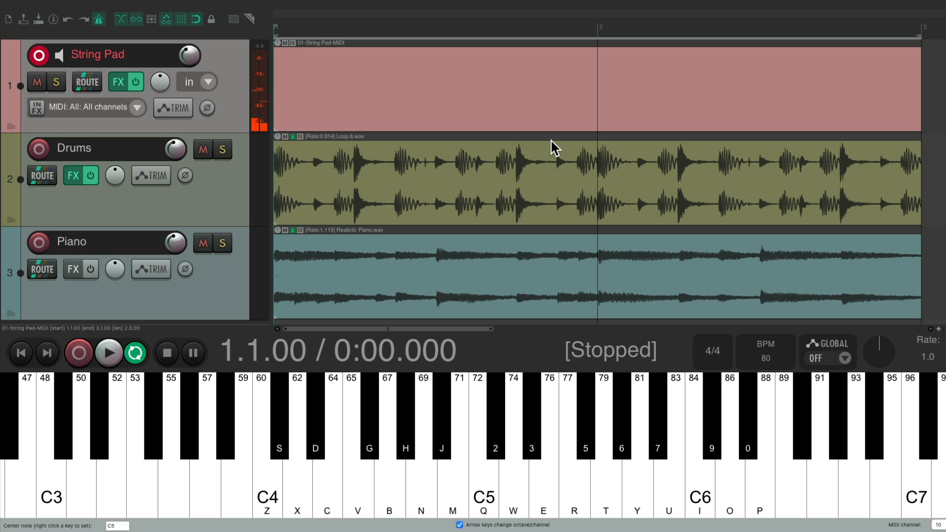
Record measure 1 live on the String Pad track, playing short G4, C5, Eb5 chords four times and Eb4, Ab4, C5 four times.
key("ctrl+r")
key("b")
key("q")
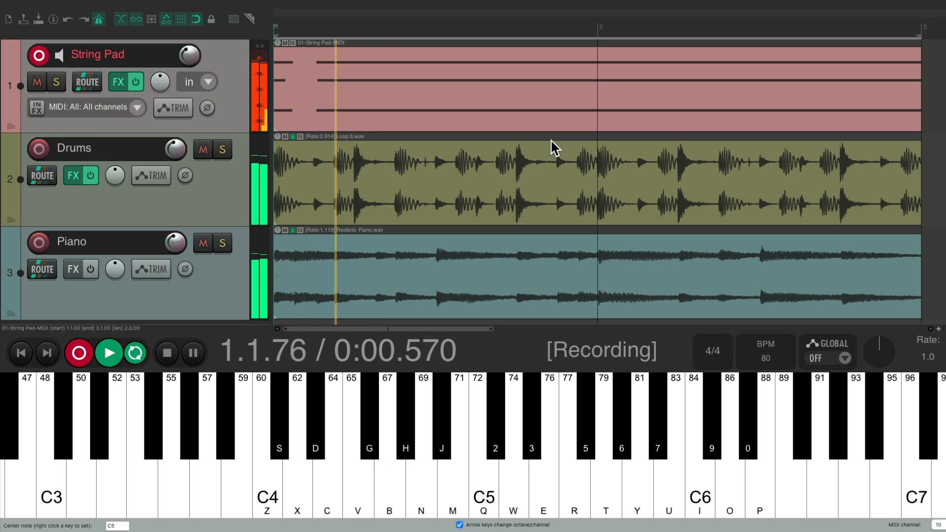
key("d")
key("h")
key("q")
key("d")
key("h")
key("q")
key("d")
key("h")
key("q")
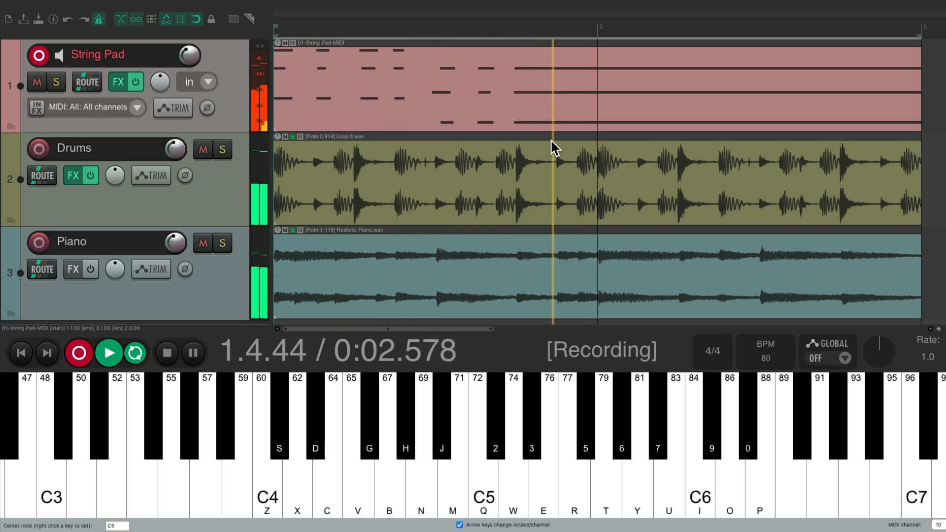
key("d")
key("h")
key("q")
Record measure 2 live with four F4, Ab4, C5 chords, two G4, Bb4, Eb5 and two G4, Bb4, D5, and stop the transport.
key("v")
key("h")
key("q")
key("v")
key("h")
key("q")
key("v")
key("h")
key("q")
key("v")
key("h")
key("q")
key("b")
key("j")
key("3")
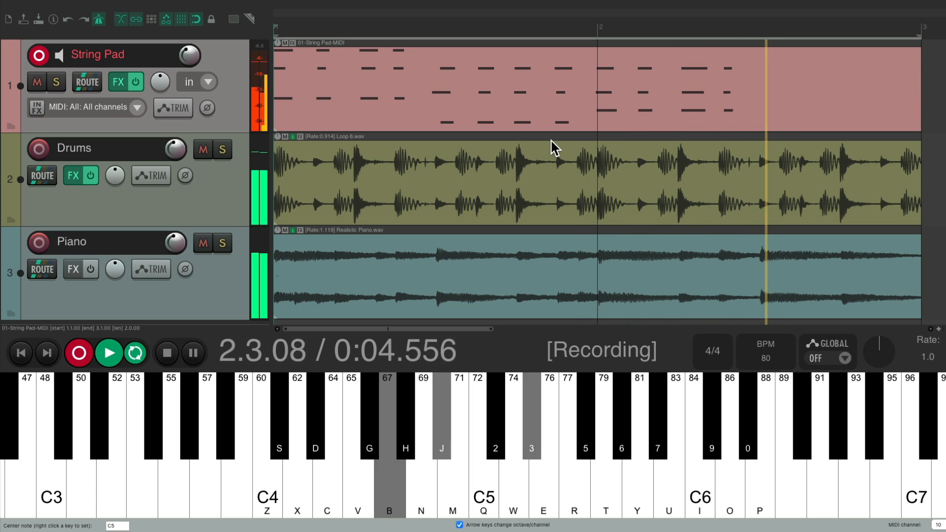
key("b")
key("j")
key("w")
key("b")
key("j")
key("w")
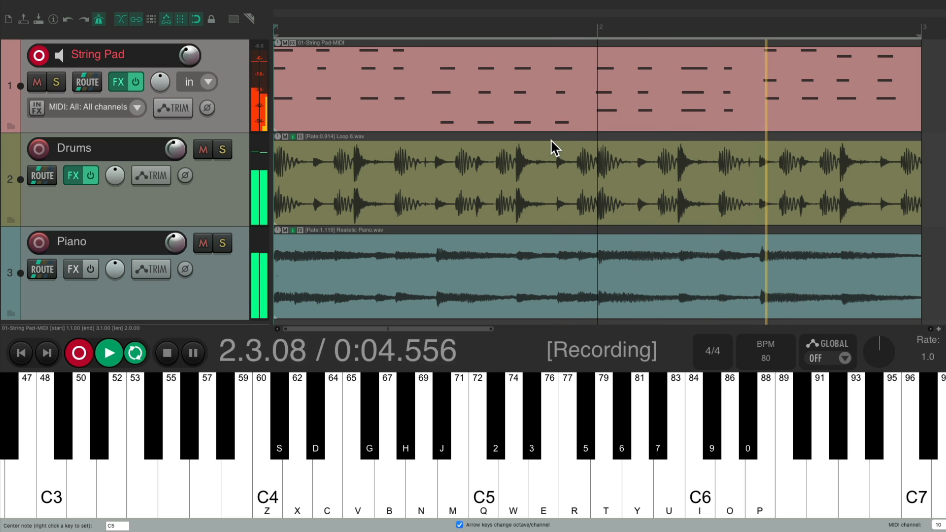
key("space")
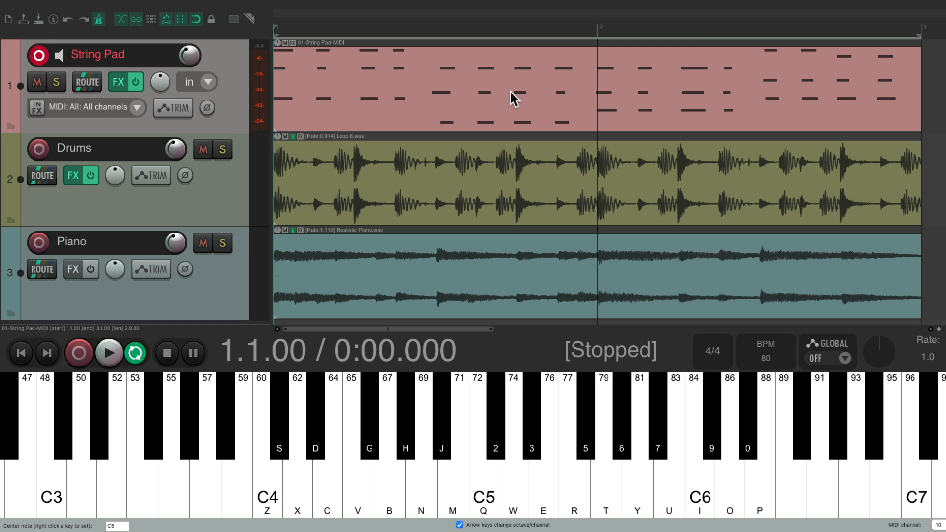
Open the String Pad MIDI item in the editor and delete all the live-recorded notes.
double_click(423, 75)
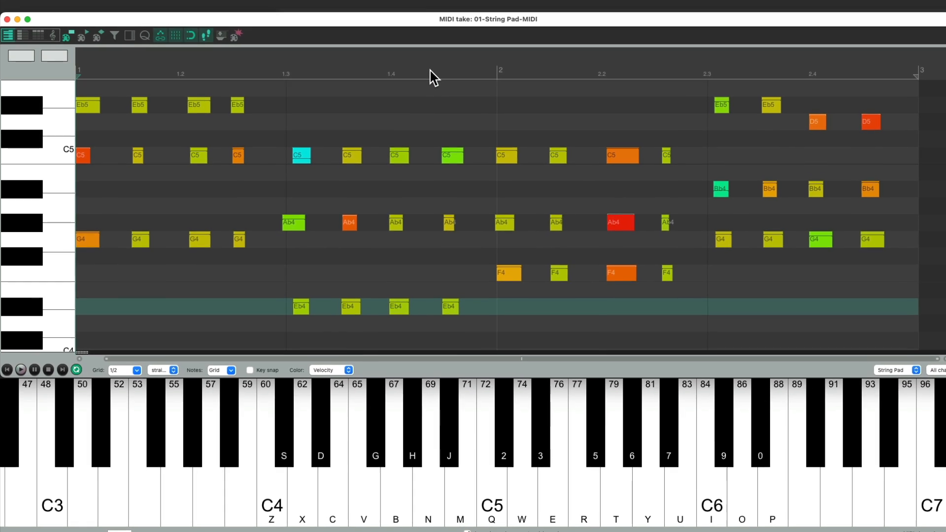
key("super+a")
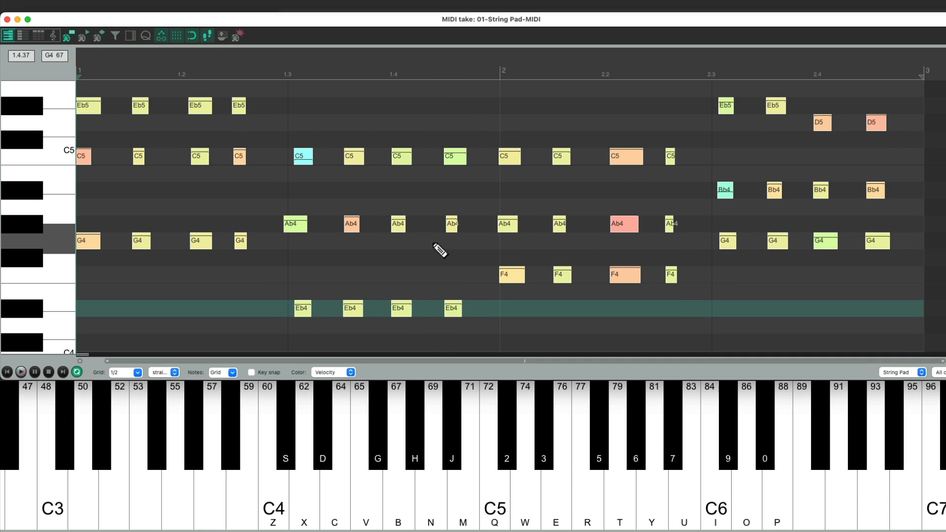
key("Delete")
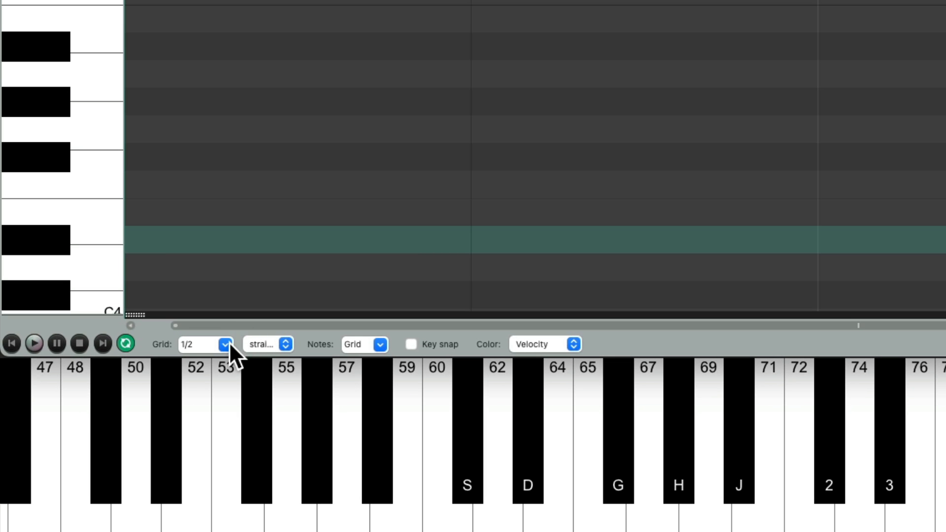
Set the grid to 1/8 and step-record four G4, C5, Eb5 chords from the start of measure 1.
left_click(139, 372)
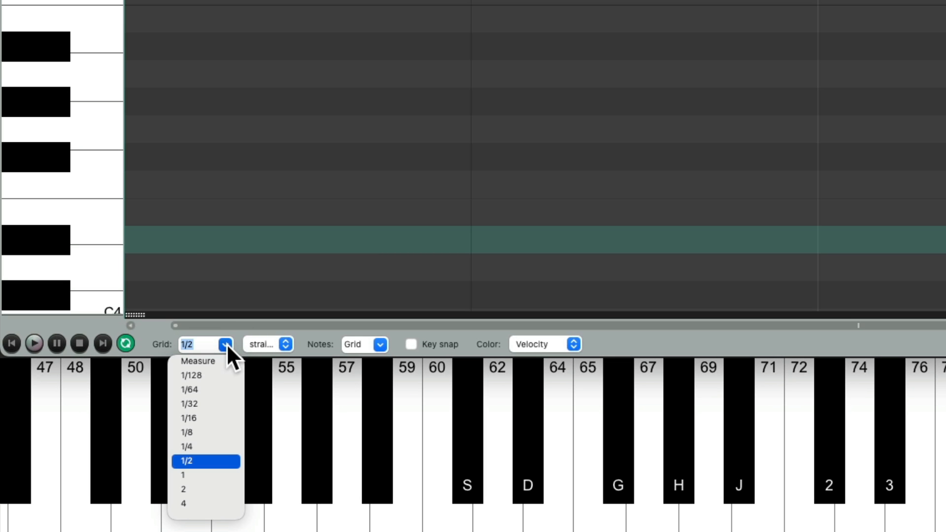
left_click(216, 432)
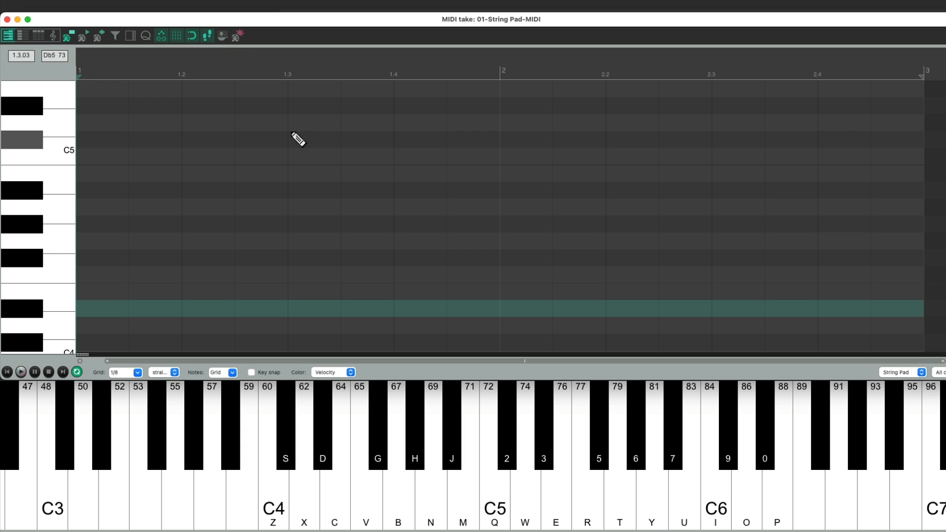
key("b+q+3")
key("b+q+3")
key("b+q+3")
key("b+q+3")
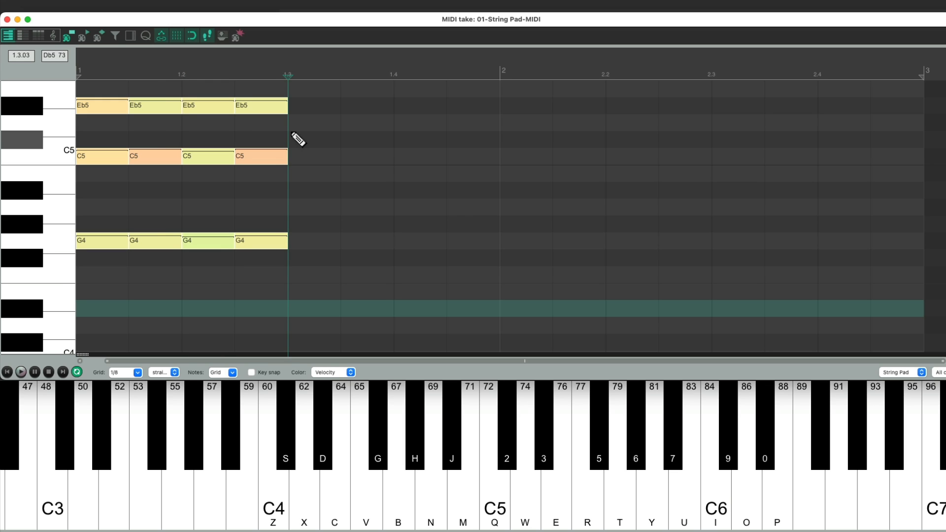
Step-record four eighth-note Eb4, Ab4, C5 chords from beat 3 of measure 1.
key("d+h+q")
key("d+h+q")
key("d+h+q")
key("d+h+q")
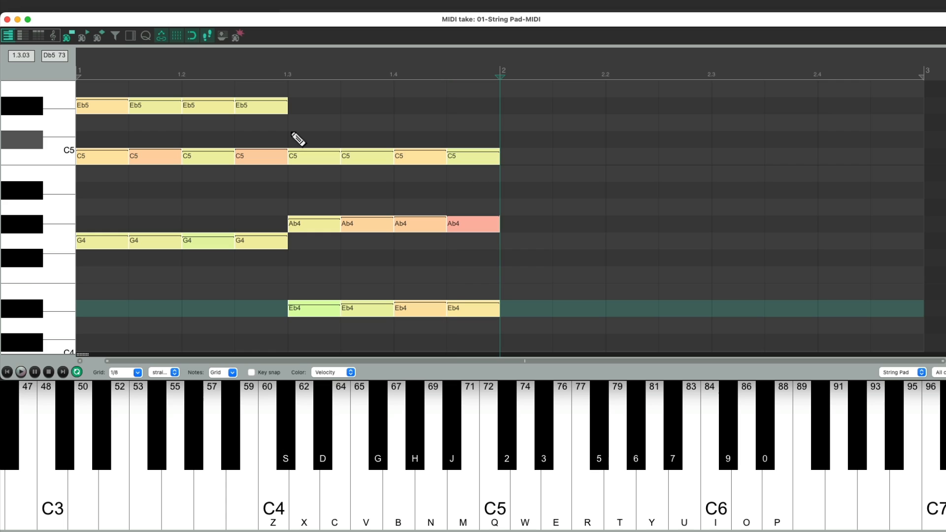
Step-record four eighth-note F4, Ab4, C5 chords from the start of measure 2.
key("v+h+q")
key("v+h+q")
key("v+h+q")
key("v+h+q")
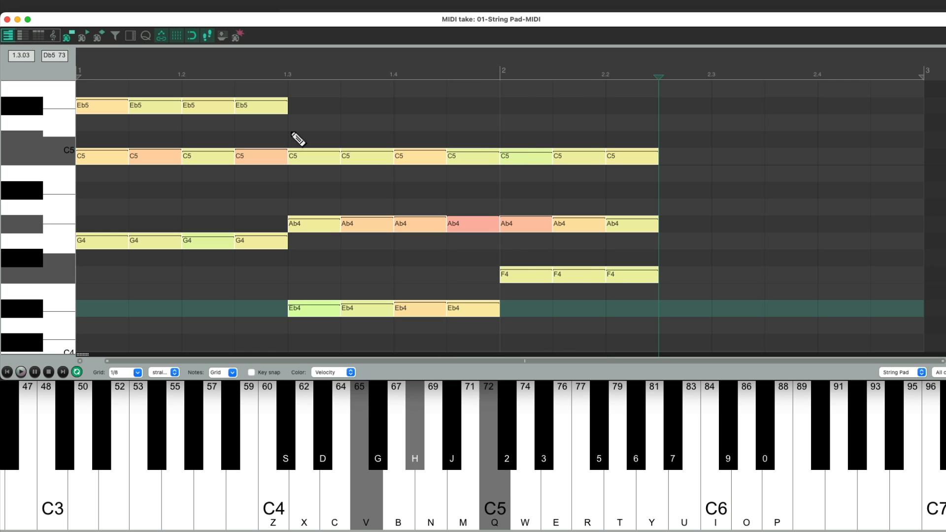
Step-record two G4, Bb4, Eb5 and two G4, Bb4, D5 chords from beat 3 of measure 2, and play the part back.
key("b+j+3")
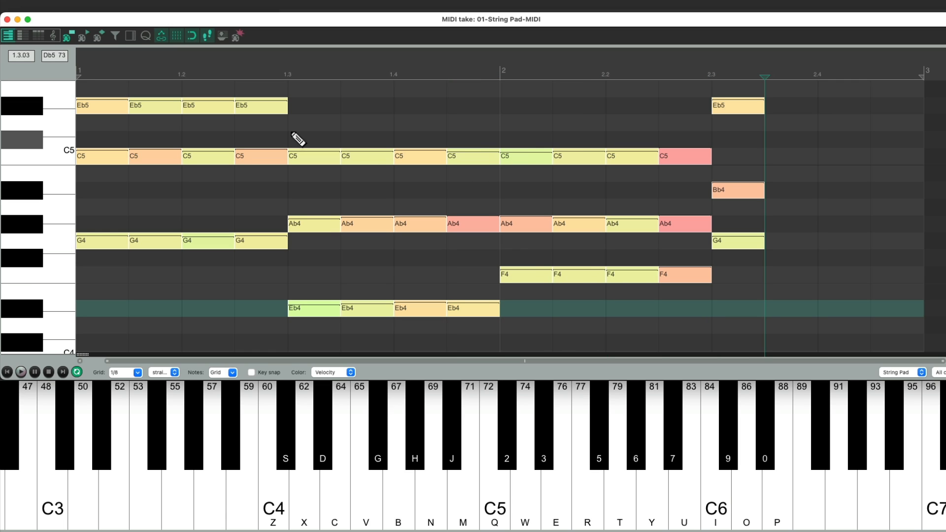
key("b+j+3")
key("b+j+w")
key("b+j+w")
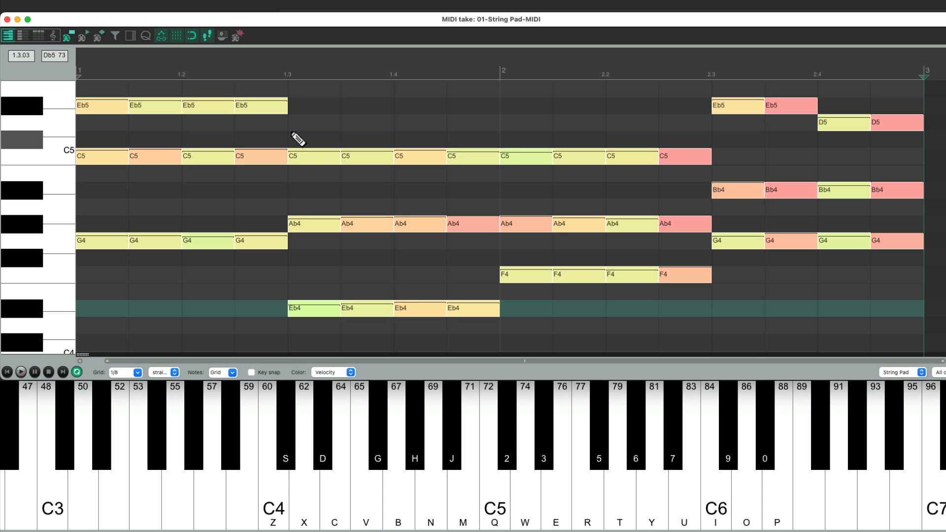
key("space")
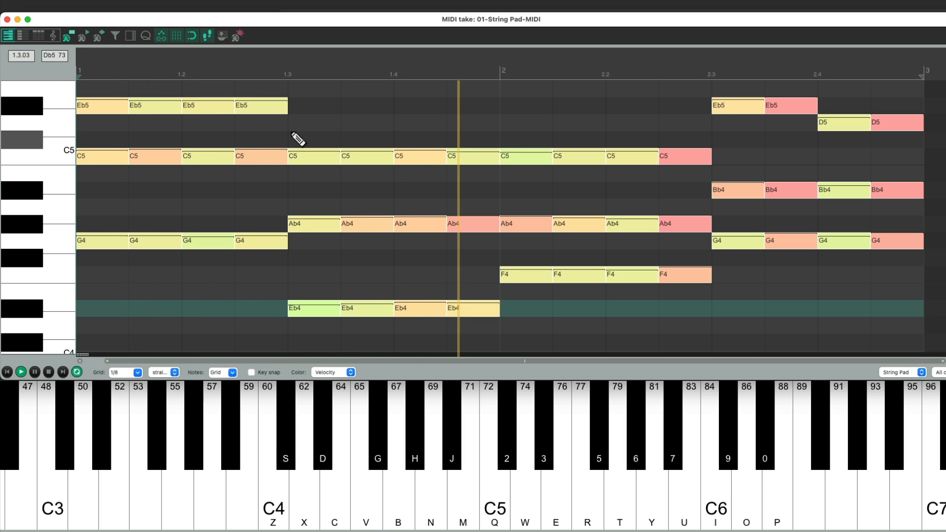
key("space")
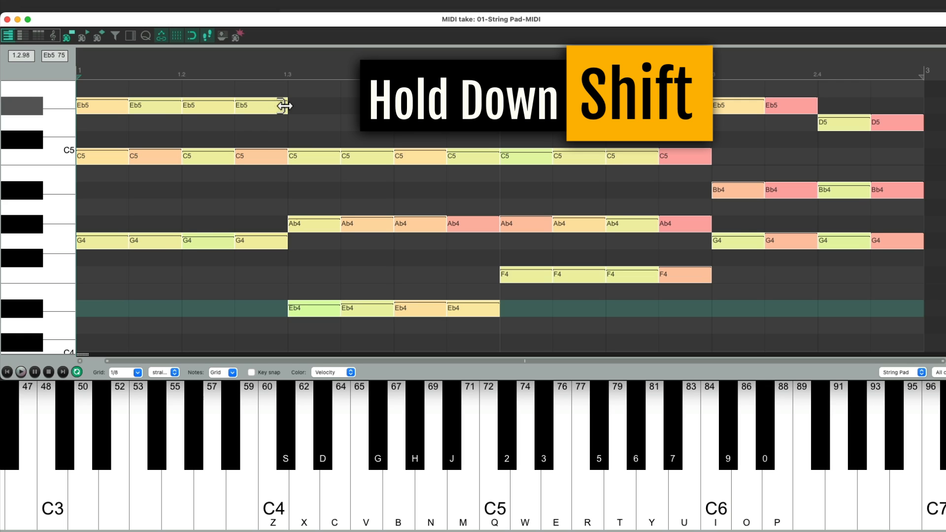
Shorten all the notes together to about half an eighth note and play back the staccato part.
left_click_drag(286, 105, 253, 128)
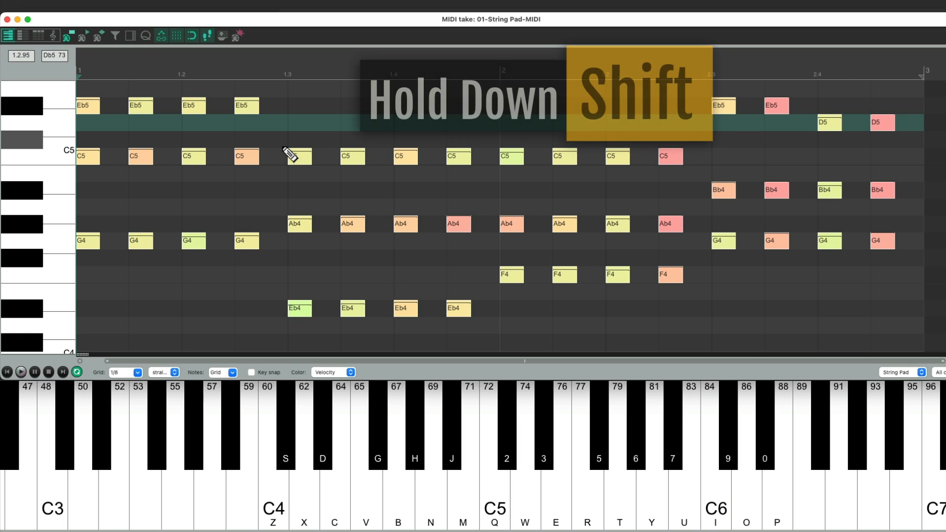
key("space")
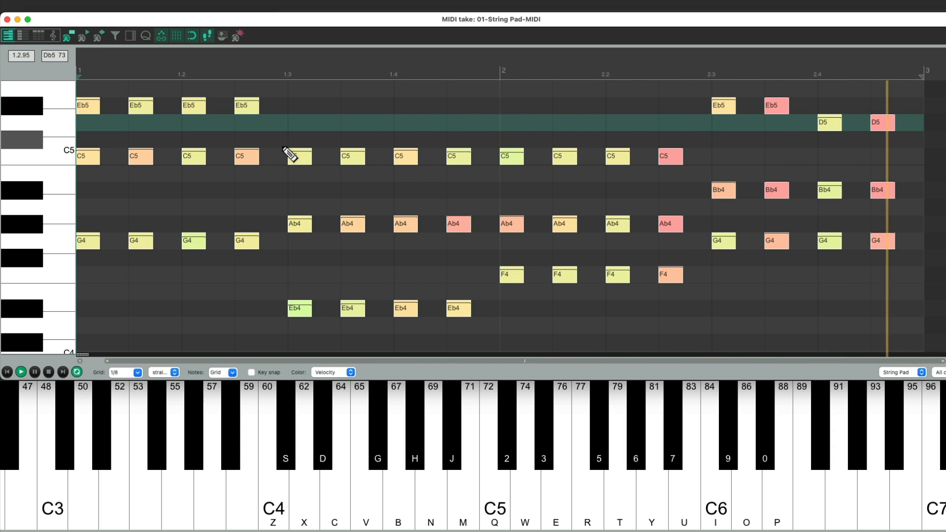
key("space")
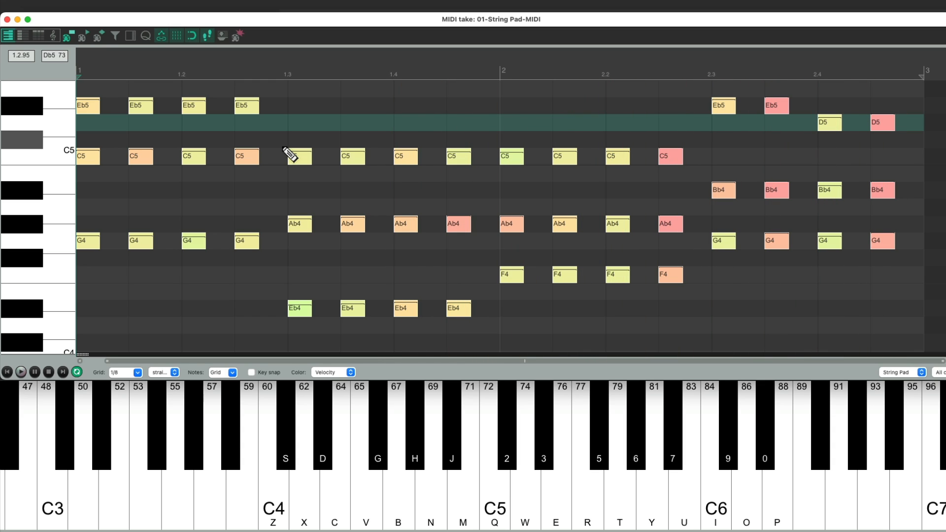
Delete all the notes and set the inserted note length to 1/16 independently of the grid.
key("Delete")
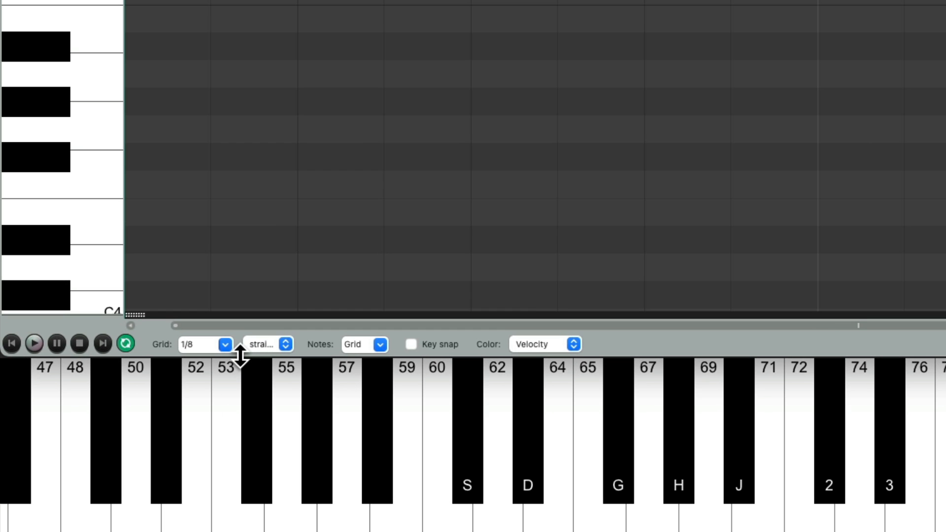
left_click(381, 345)
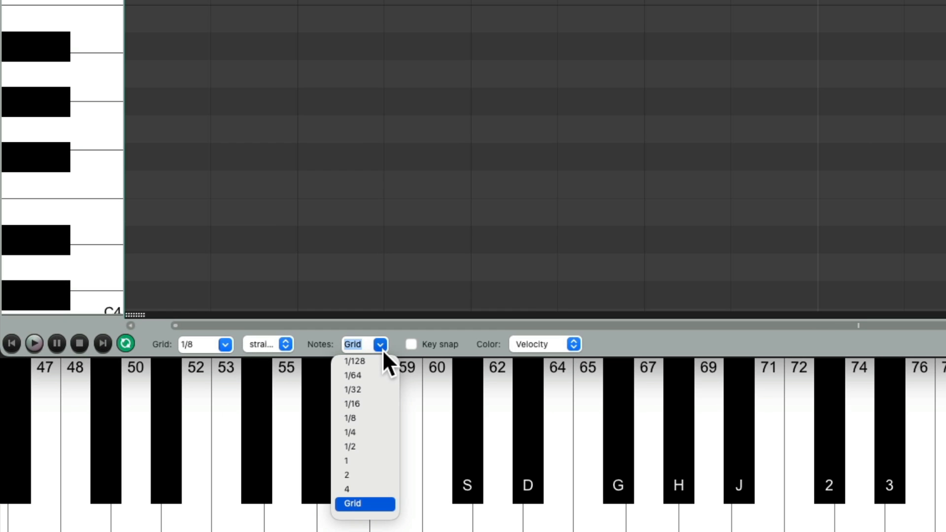
left_click(382, 403)
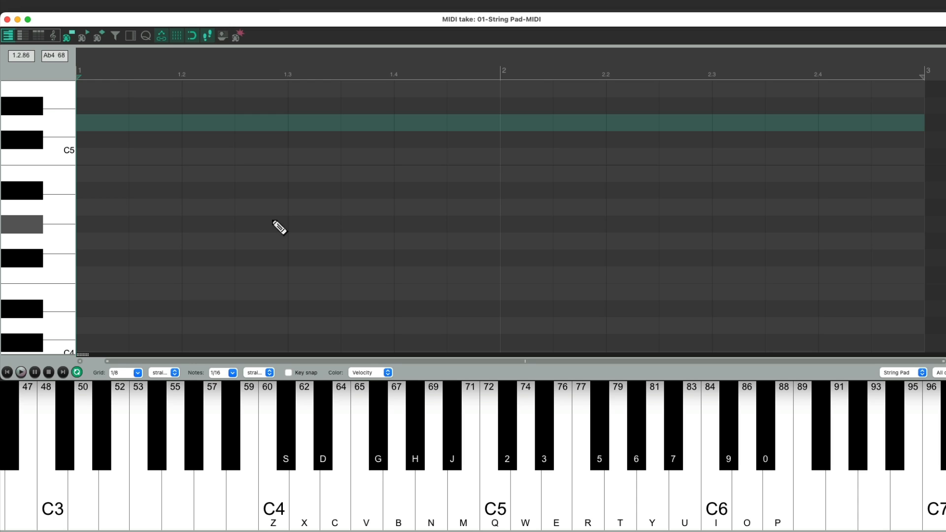
Step-record four G4, C5, Eb5 and four Eb4, Ab4, C5 chords in measure 1, plus two F4, Bb4, D5 chords in measure 2.
key("b")
key("q")
key("3")
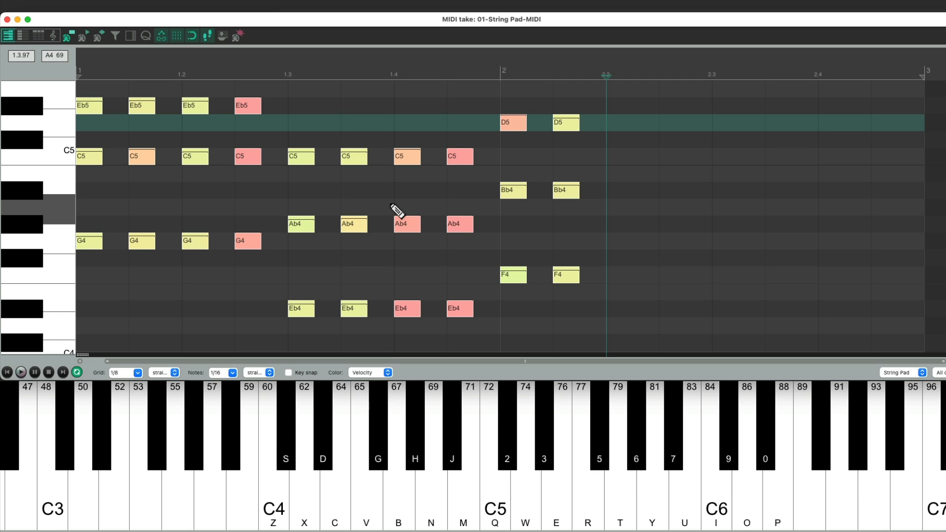
Undo the two F4, Bb4, D5 chords and return the edit cursor to the start of measure 2.
key("super+z")
key("super+z")
key("super+z")
key("super+z")
key("super+z")
key("super+z")
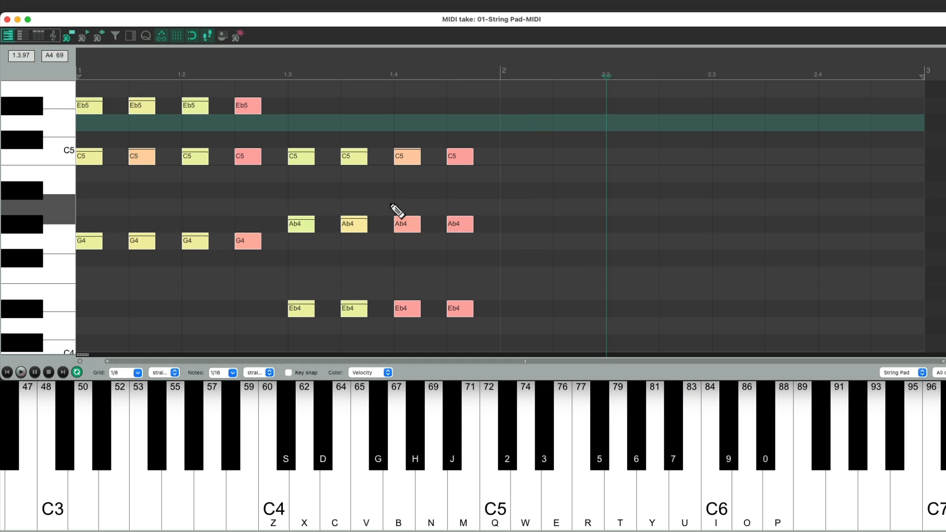
key("Left")
key("Left")
Step-record four 1/16-length F4, Ab4, C5 chords on consecutive eighths from the start of measure 2.
key("v+h+q")
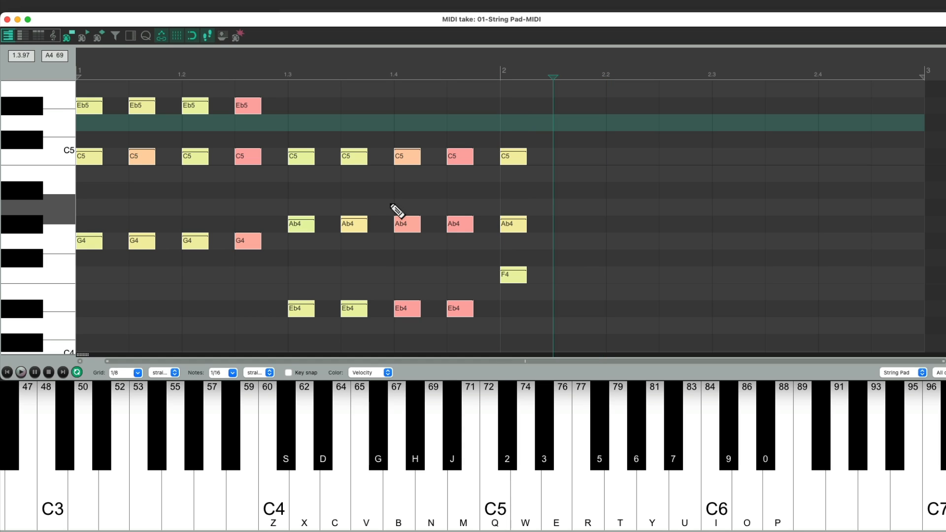
key("v+h+q")
key("v+h+q")
key("v+h+q")
Step-record two G4, Bb4, Eb5 chords and two G4, Bb4, D5 chords at 1/16 length from beat 3 of measure 2.
key("b+j+3")
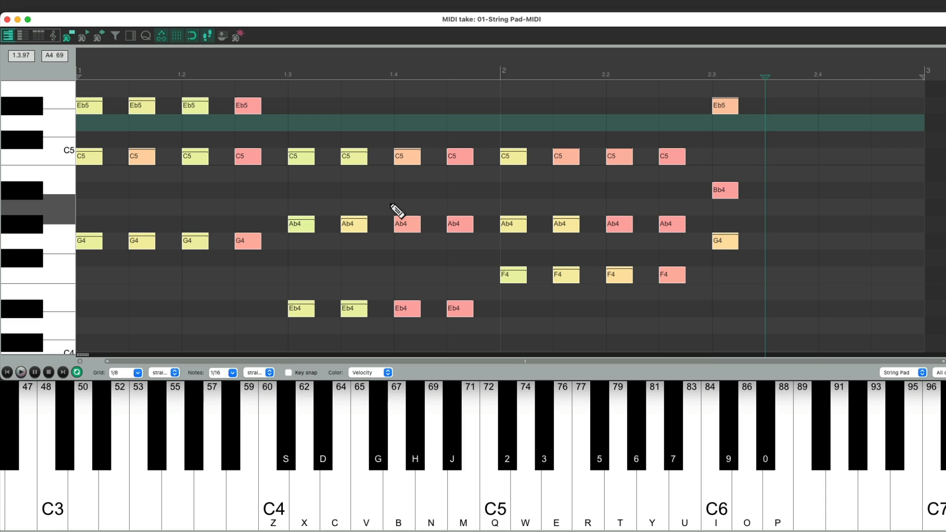
key("b+j+3")
key("b+j+w")
key("b+j+w")
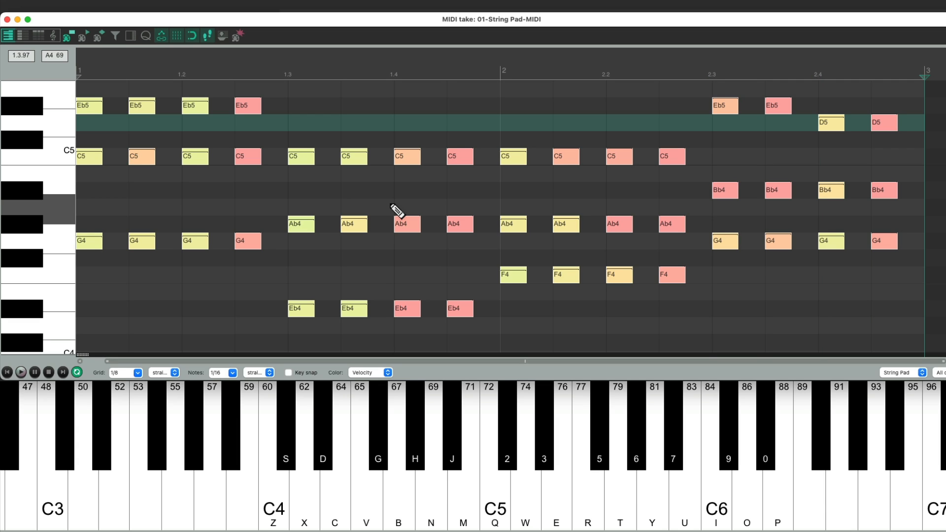
Return to the start of the item, play back the two-measure part, and stop.
key("w")
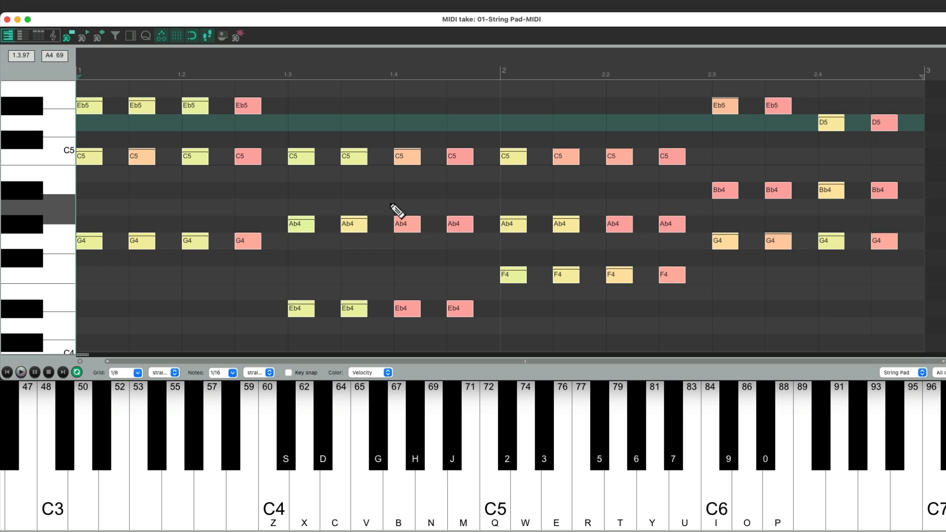
key("space")
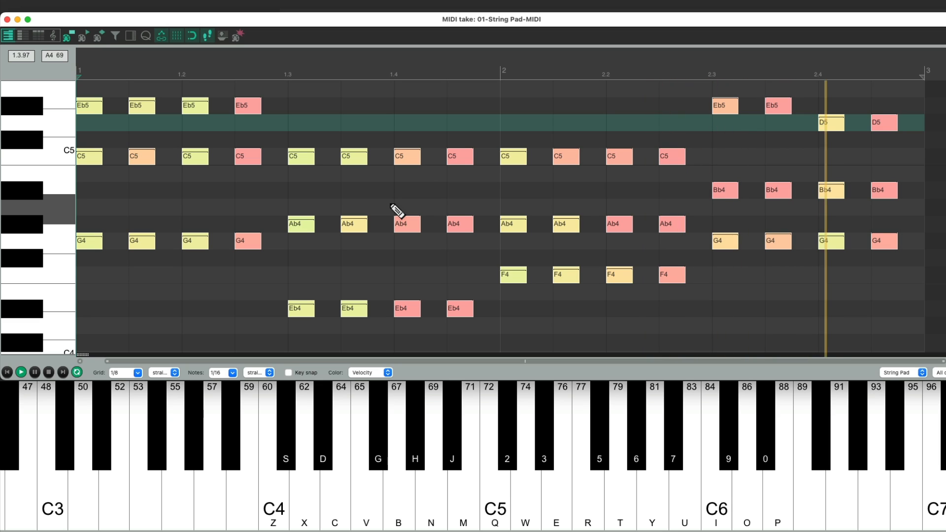
key("space")
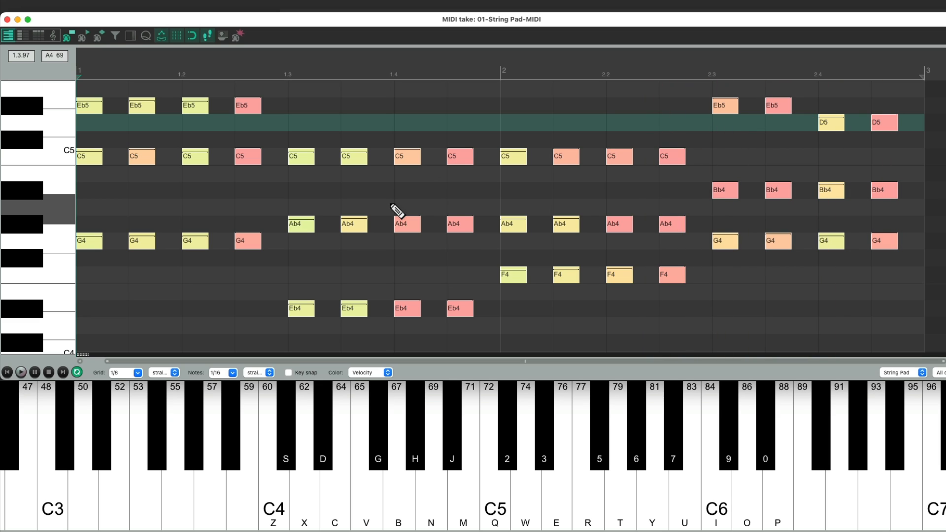